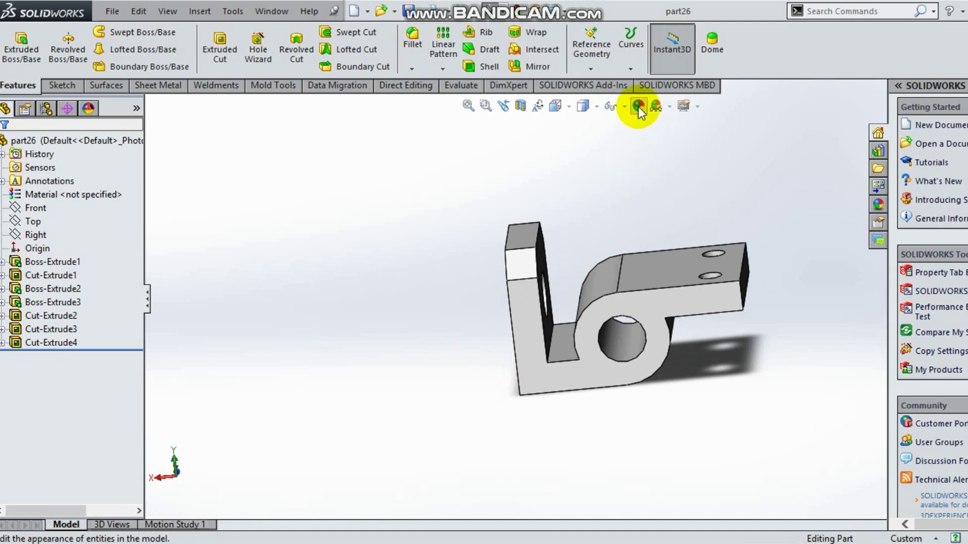
Edit the whole part's appearance and apply polished steel from the metal appearances.
click(638, 107)
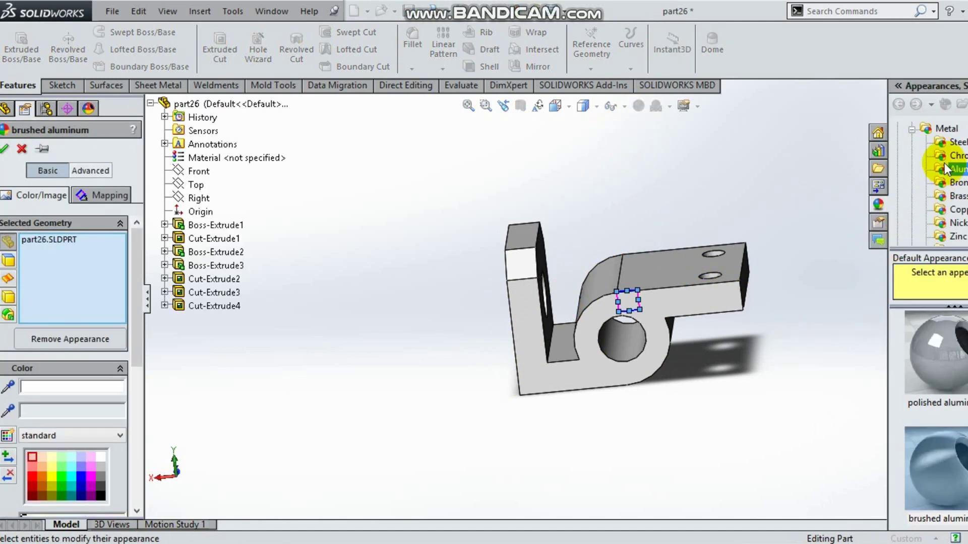
click(942, 168)
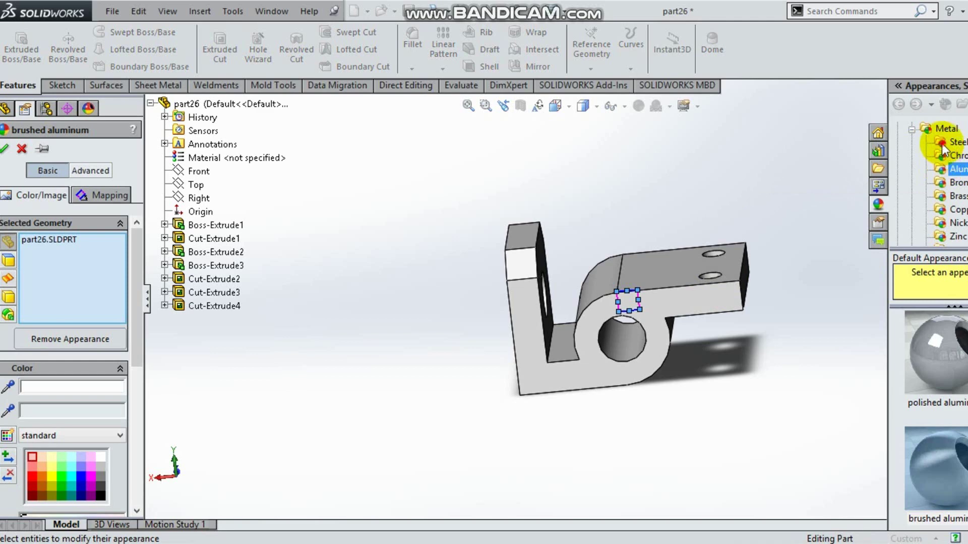
click(947, 144)
click(964, 348)
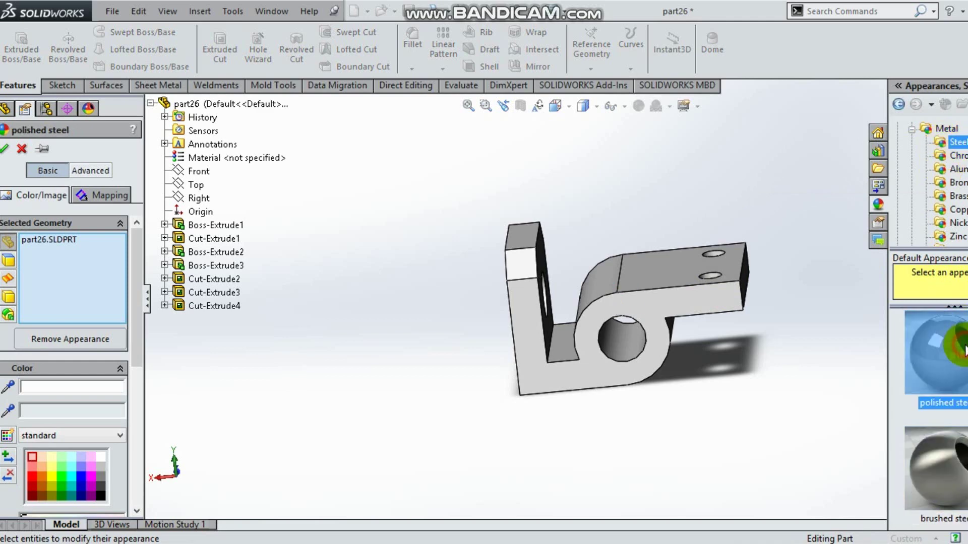
middle_drag(698, 386, 520, 481)
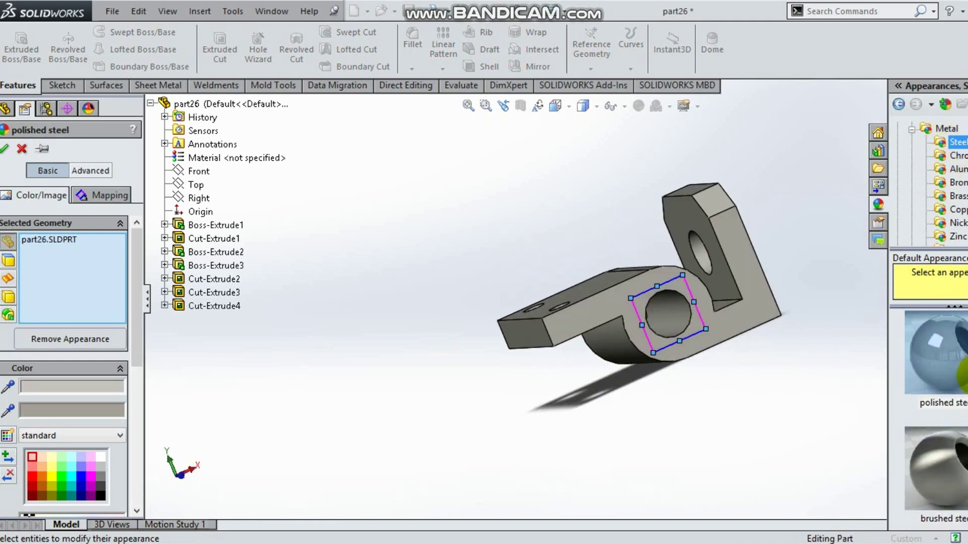
Try the chain link steel and stainless steel treadplate appearances on the part.
scroll(936, 418, down, 5)
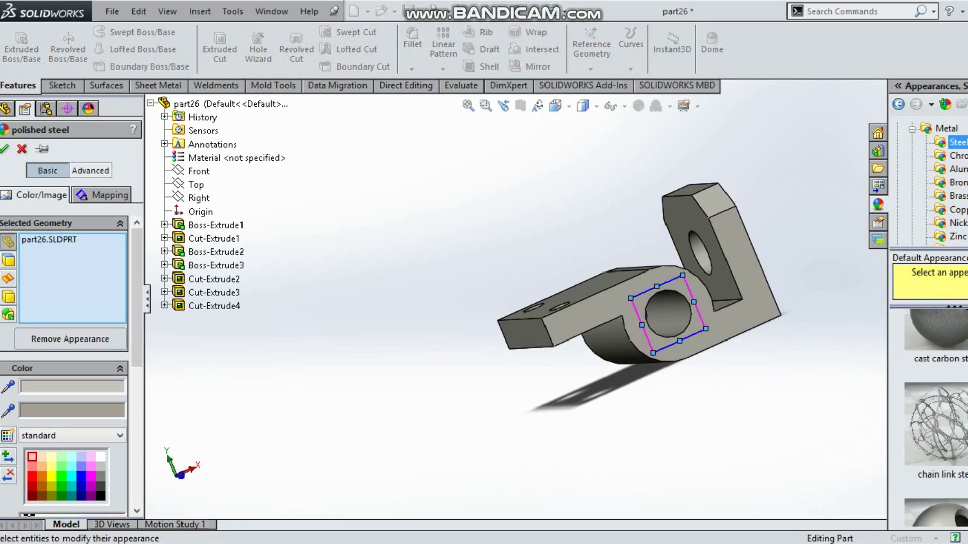
click(936, 424)
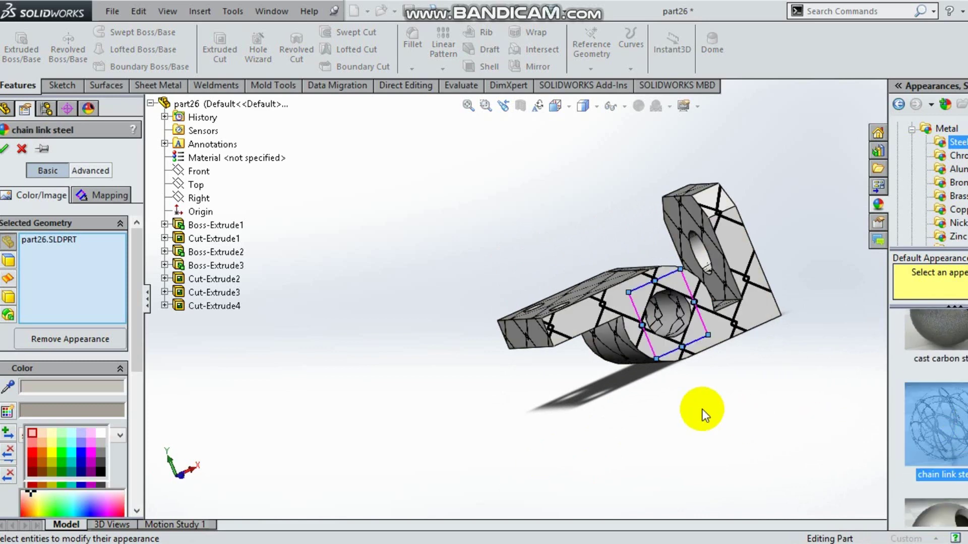
middle_drag(702, 411, 924, 406)
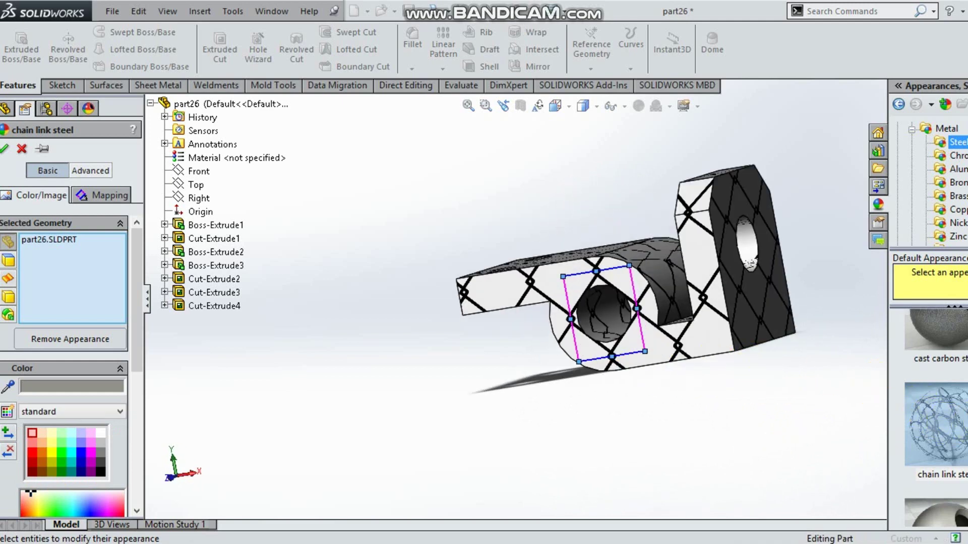
scroll(936, 413, down, 5)
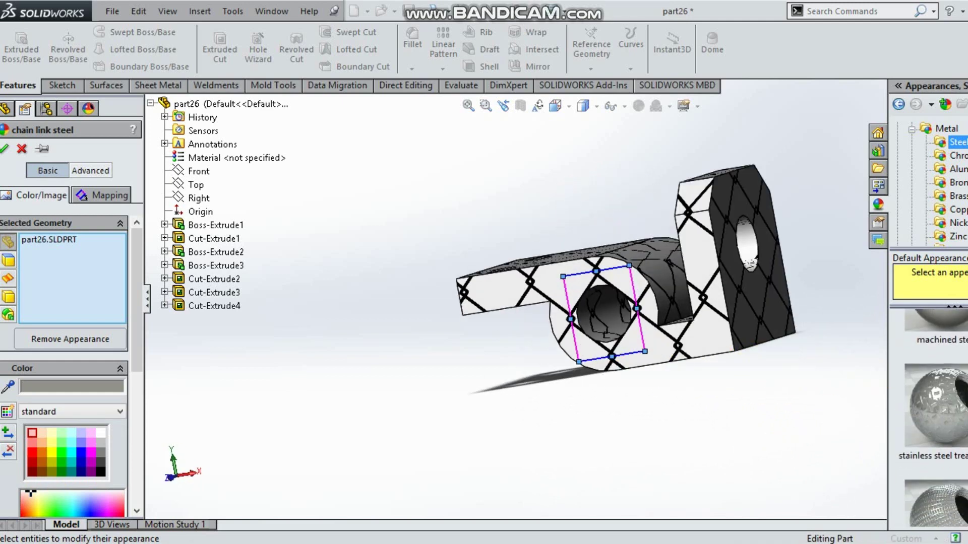
click(936, 406)
Try the stainless steel knurled and wrought steel appearances on the part.
scroll(943, 384, down, 2)
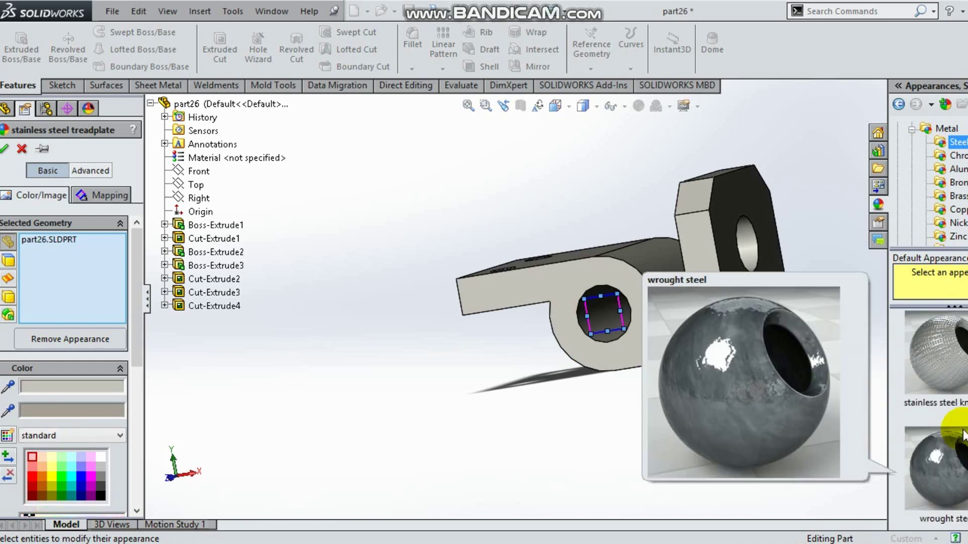
click(942, 365)
middle_drag(674, 378, 775, 403)
click(927, 470)
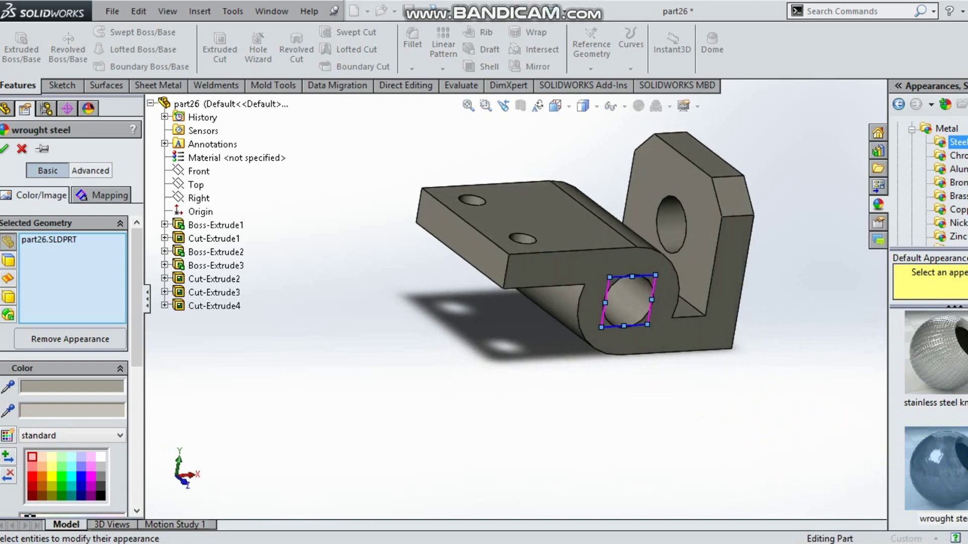
Set the part's appearance back to polished steel and accept it.
scroll(936, 411, up, 5)
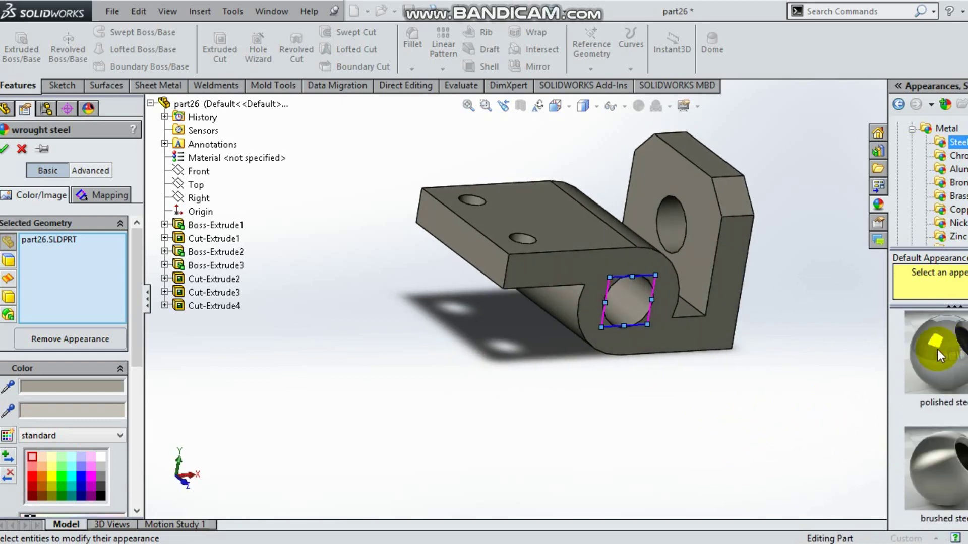
click(937, 349)
middle_drag(508, 287, 630, 347)
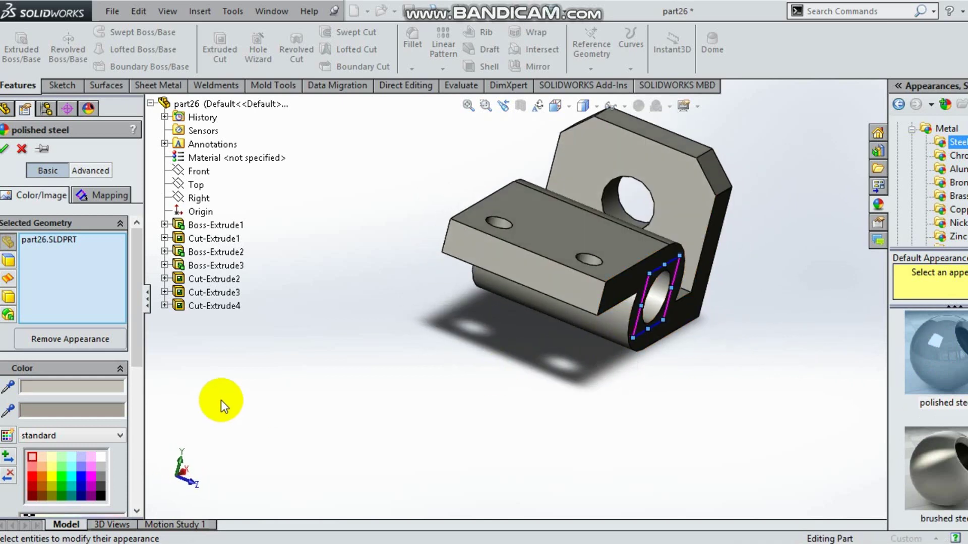
click(6, 150)
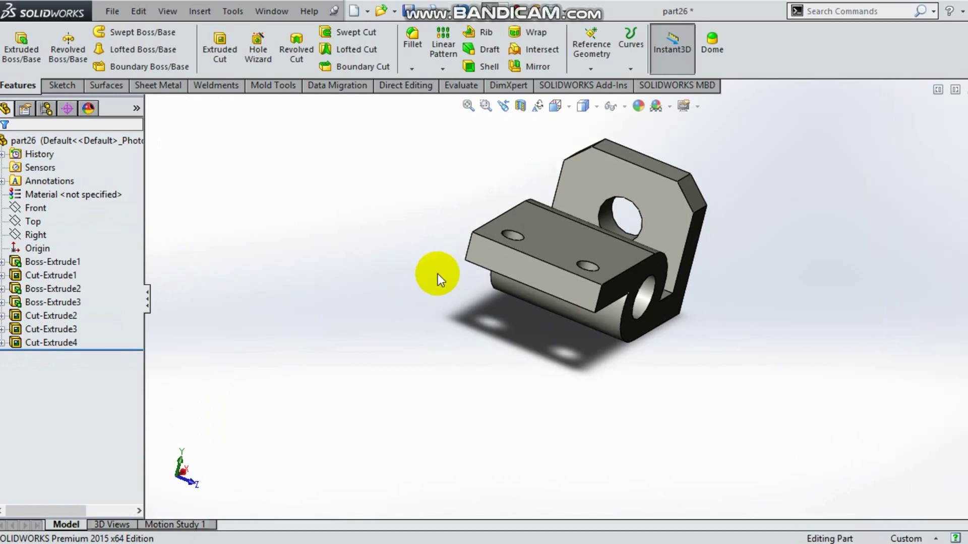
scroll(437, 273, up, 5)
middle_drag(475, 254, 659, 296)
scroll(607, 296, down, 3)
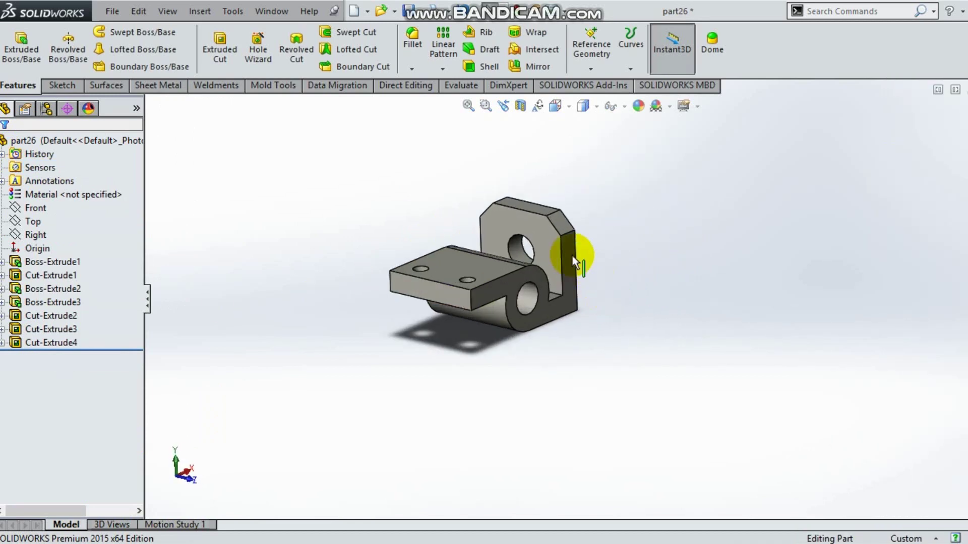
scroll(507, 187, down, 2)
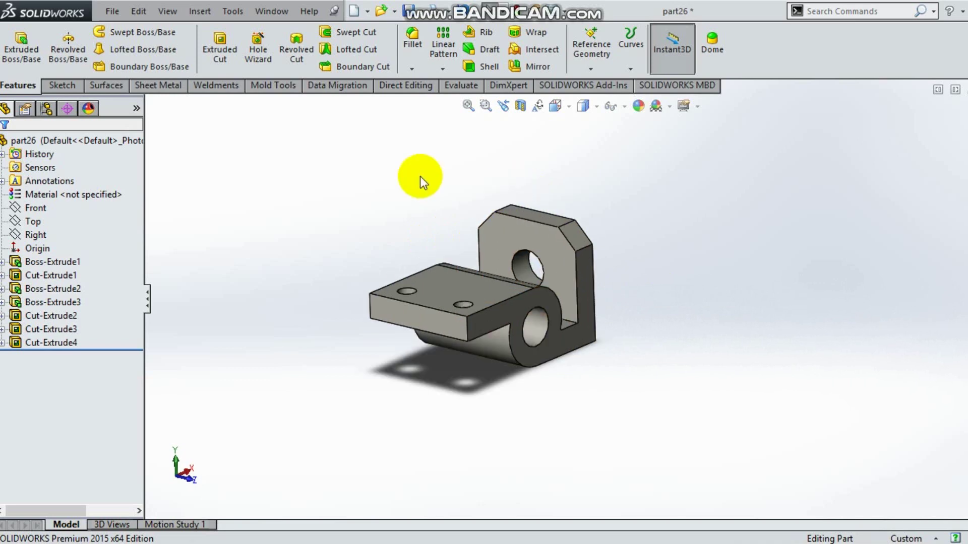
Make a new drawing from the part using the draw template.
click(113, 12)
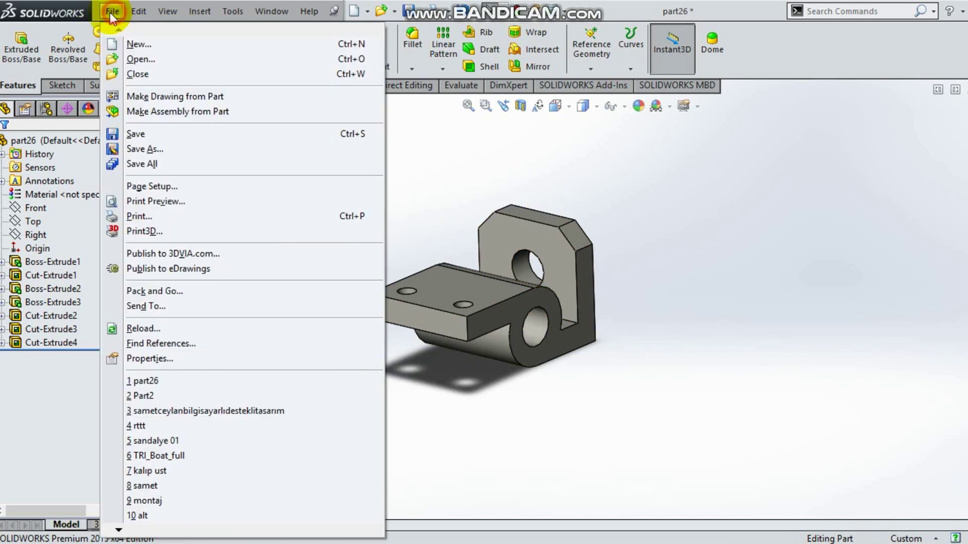
click(151, 101)
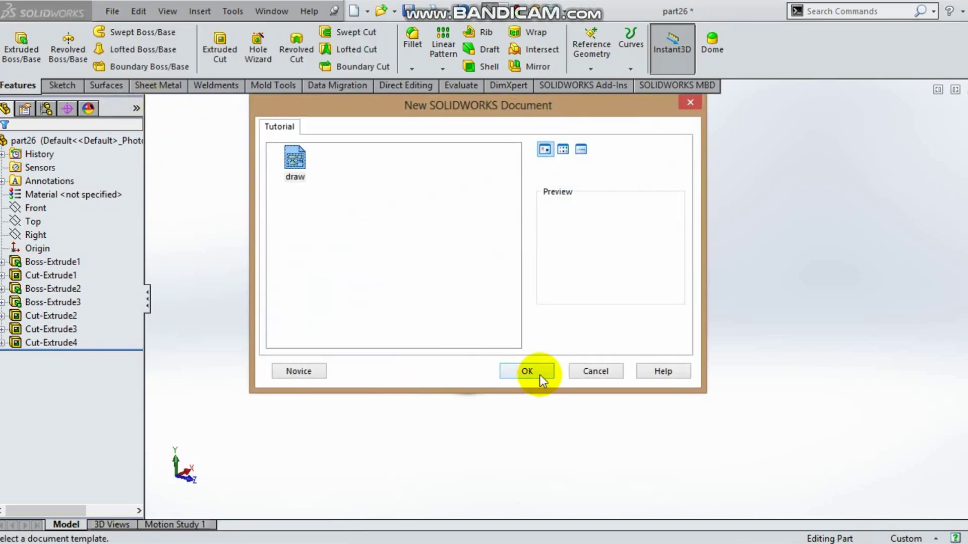
click(527, 372)
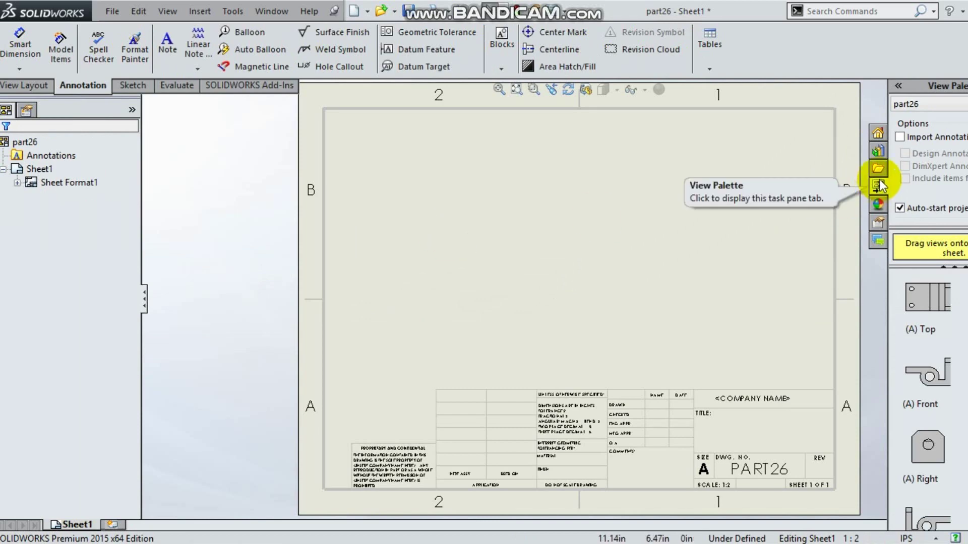
right_click(42, 171)
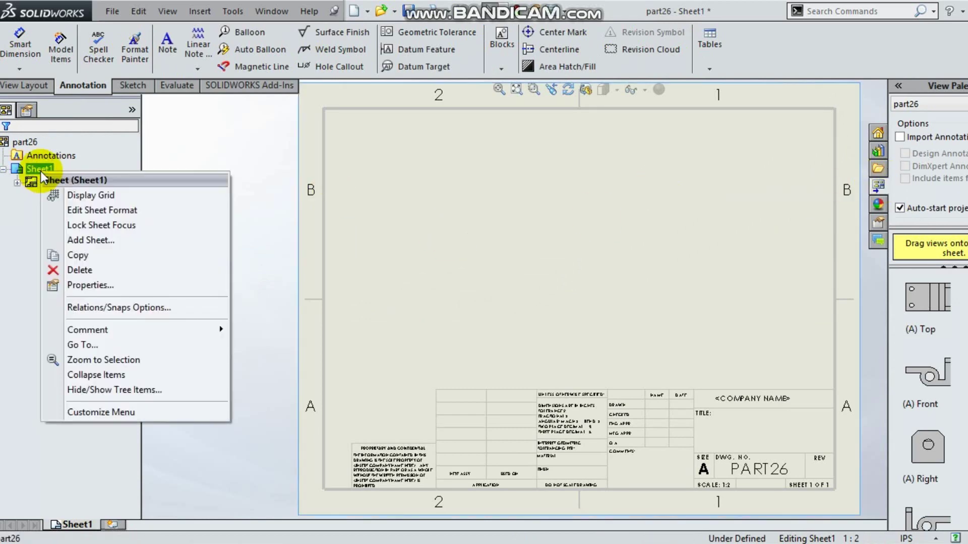
click(83, 210)
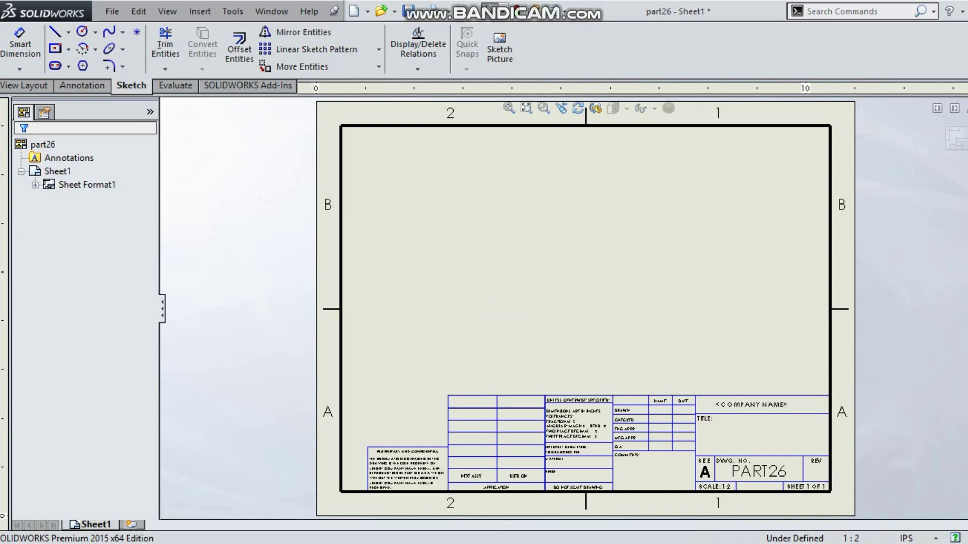
right_click(61, 184)
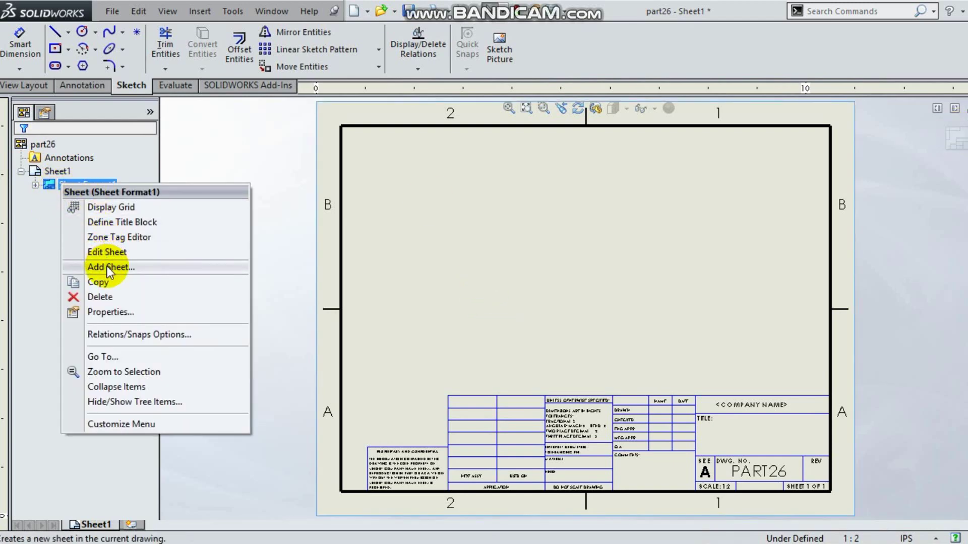
click(107, 251)
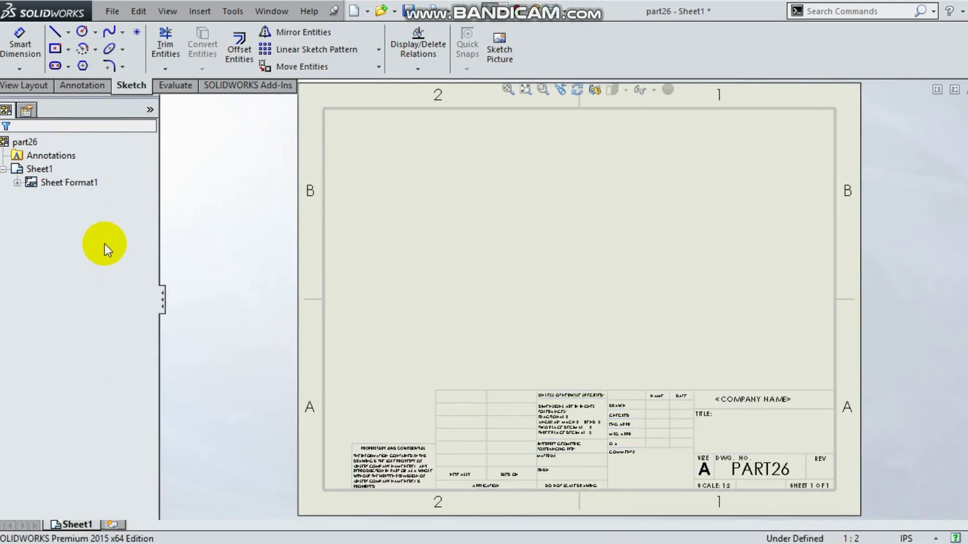
Add a second sheet to the drawing.
right_click(65, 180)
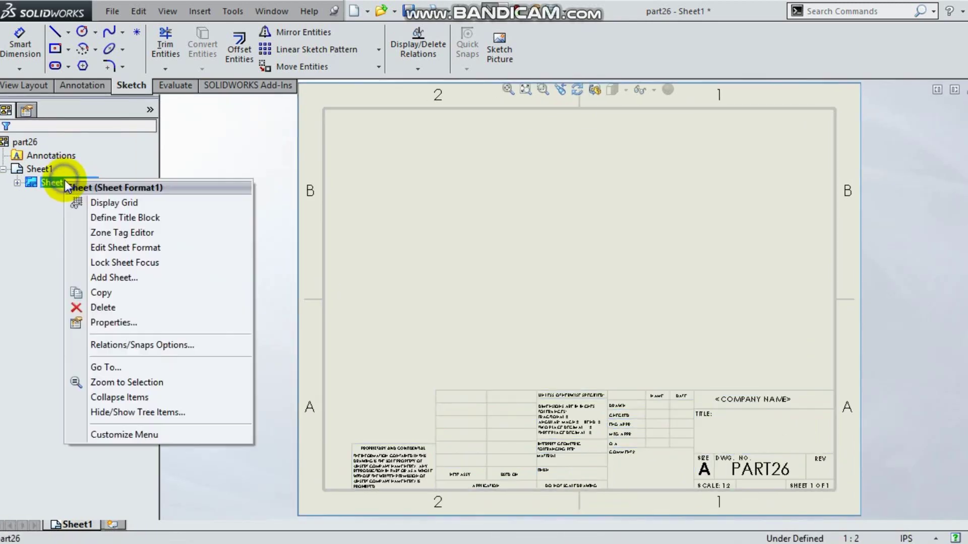
click(103, 278)
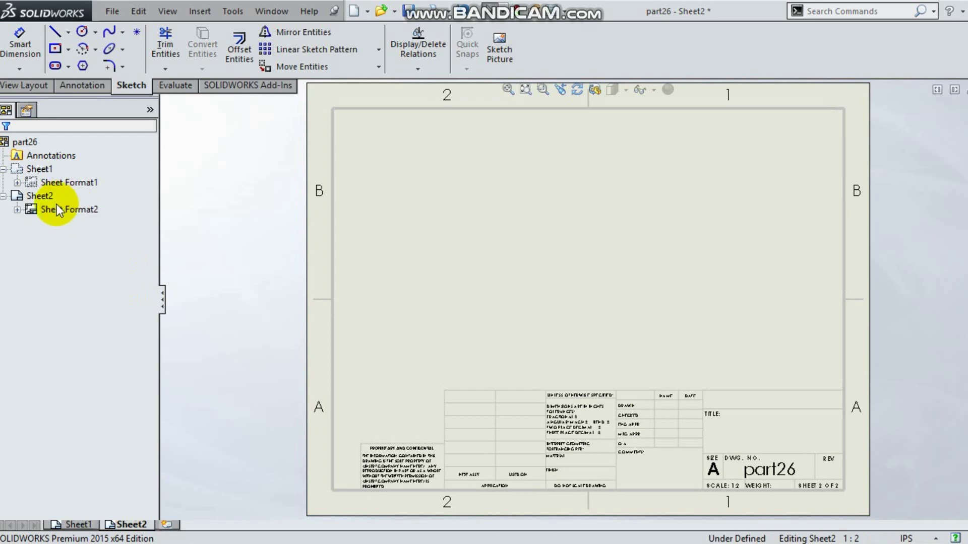
click(58, 209)
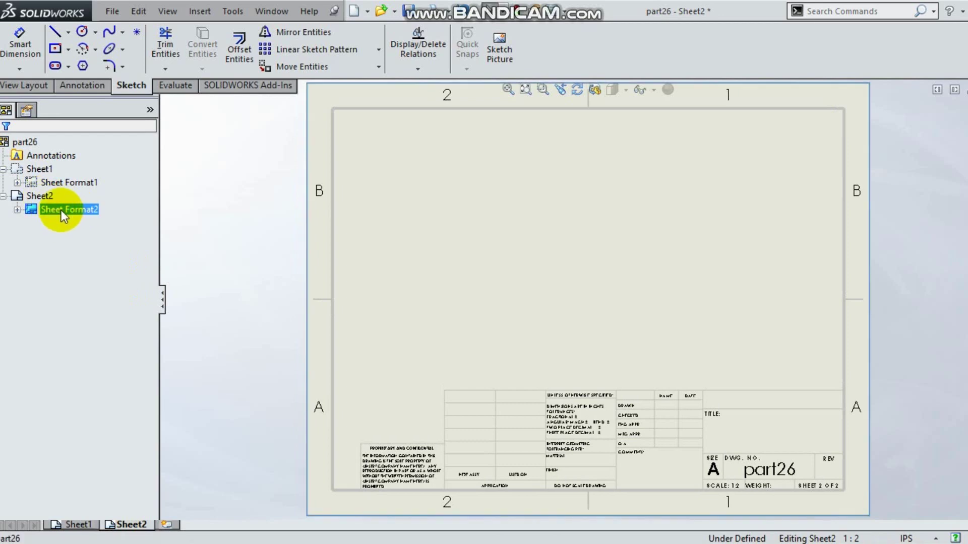
right_click(61, 209)
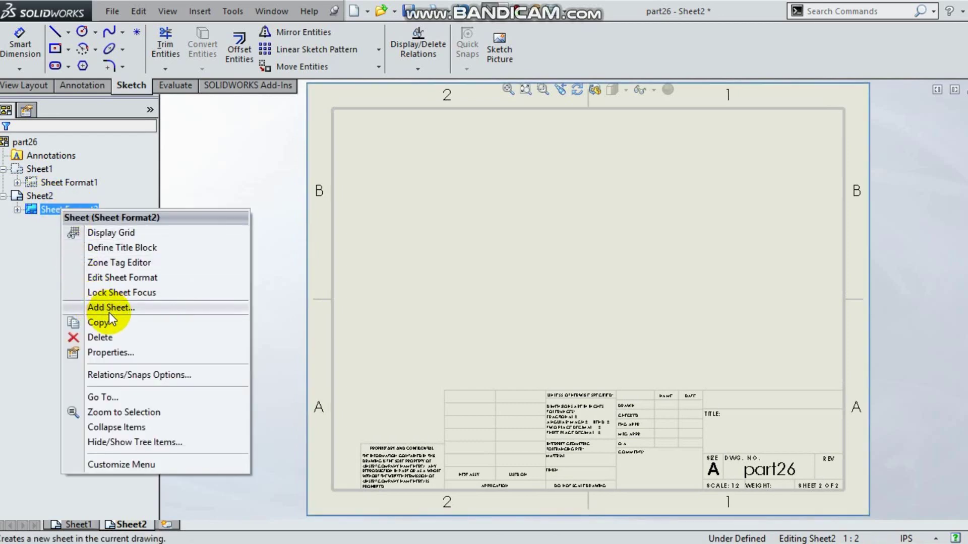
click(108, 464)
click(27, 325)
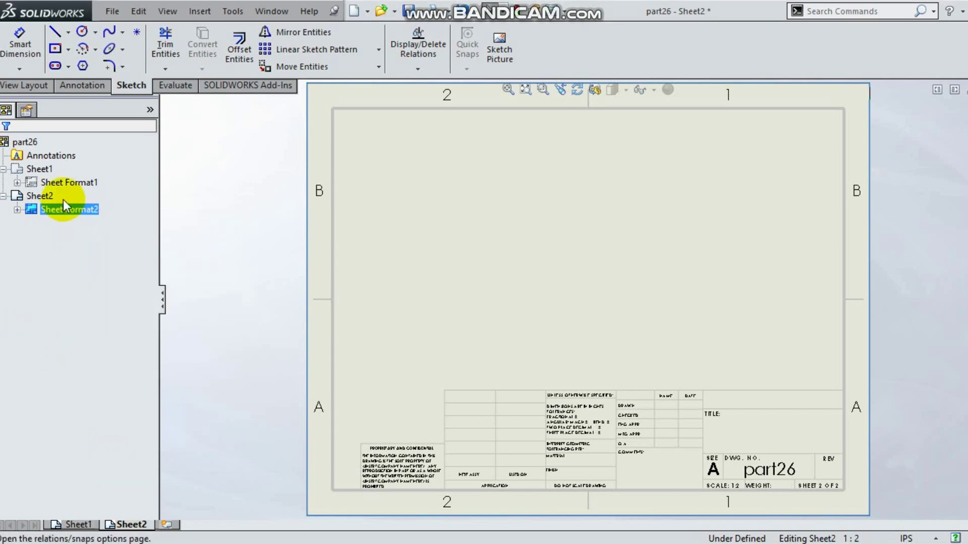
right_click(60, 211)
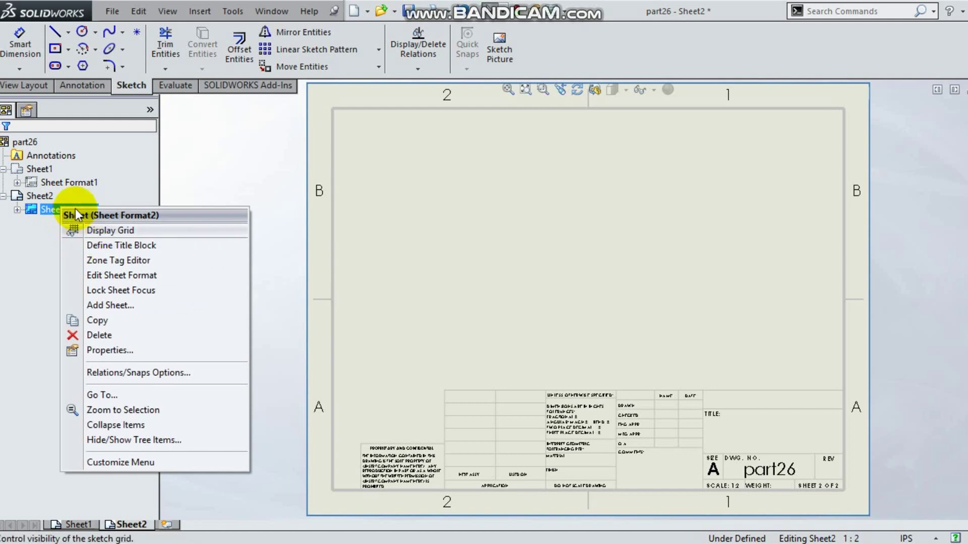
click(38, 171)
click(46, 183)
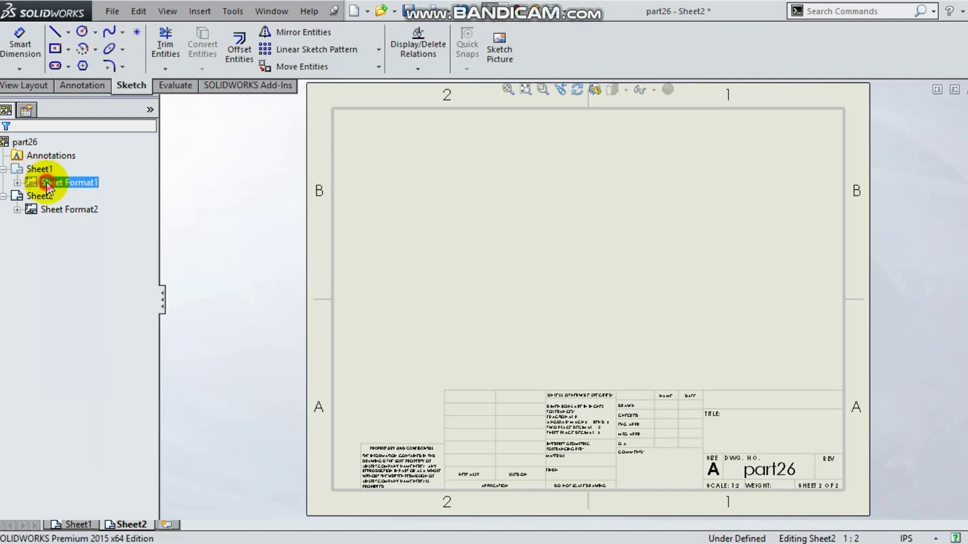
double_click(46, 184)
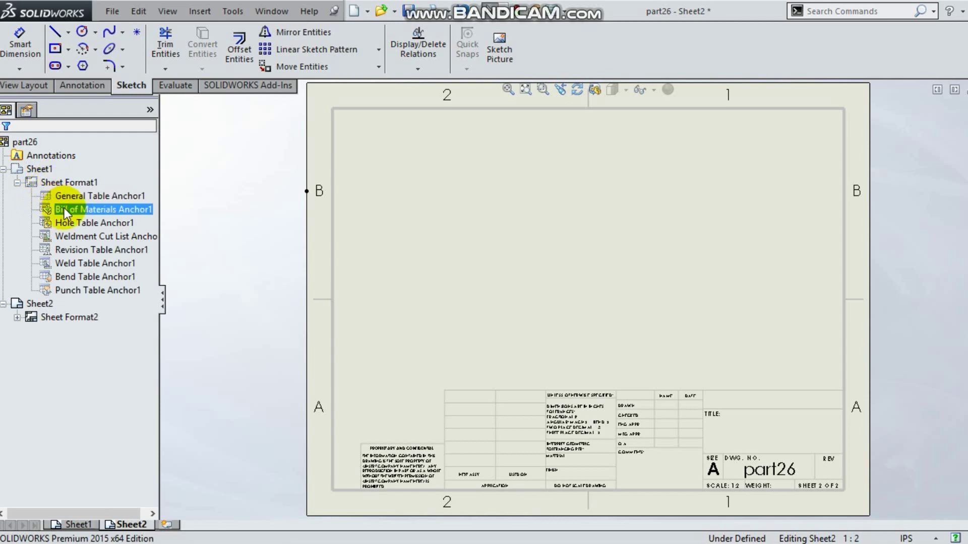
Open the sheet properties of the drawing's second sheet.
click(50, 306)
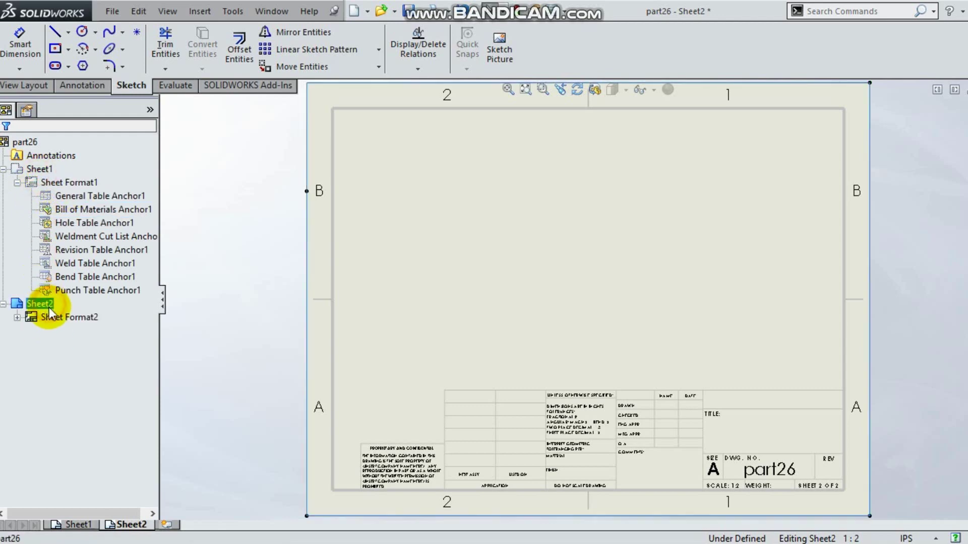
right_click(49, 307)
right_click(50, 316)
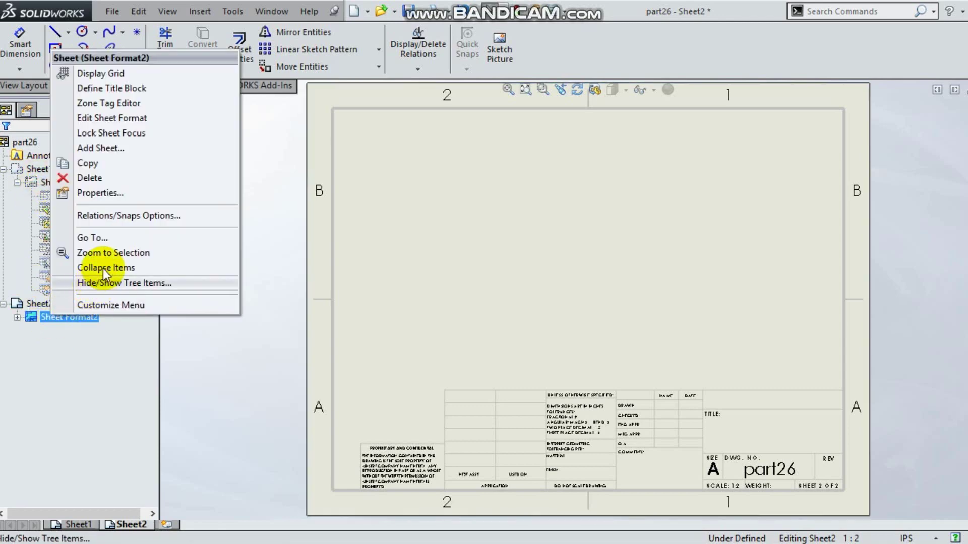
click(98, 193)
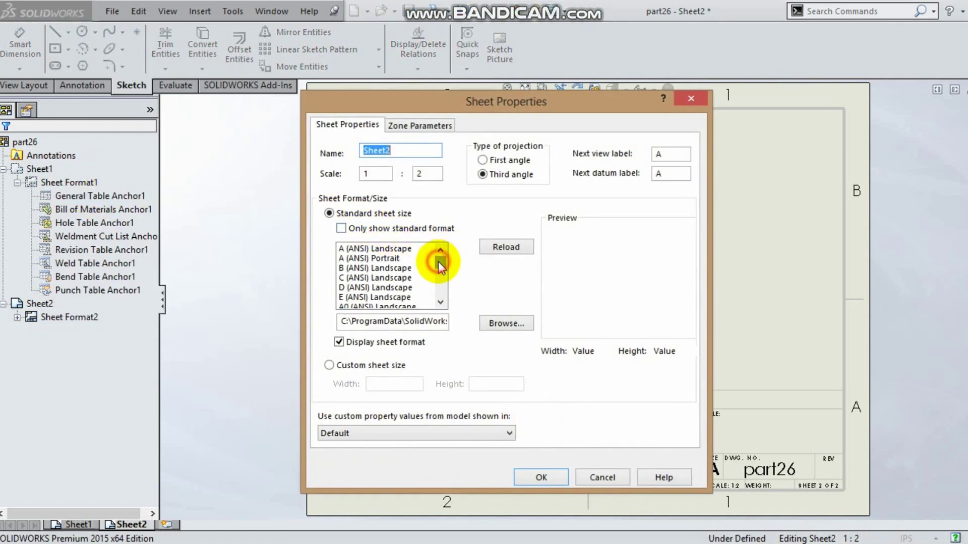
Try the A3 (ANSI) Landscape, A1, A2 and A3 (ISO) and A3 (DIN) sheet formats for the second sheet.
drag(438, 262, 436, 267)
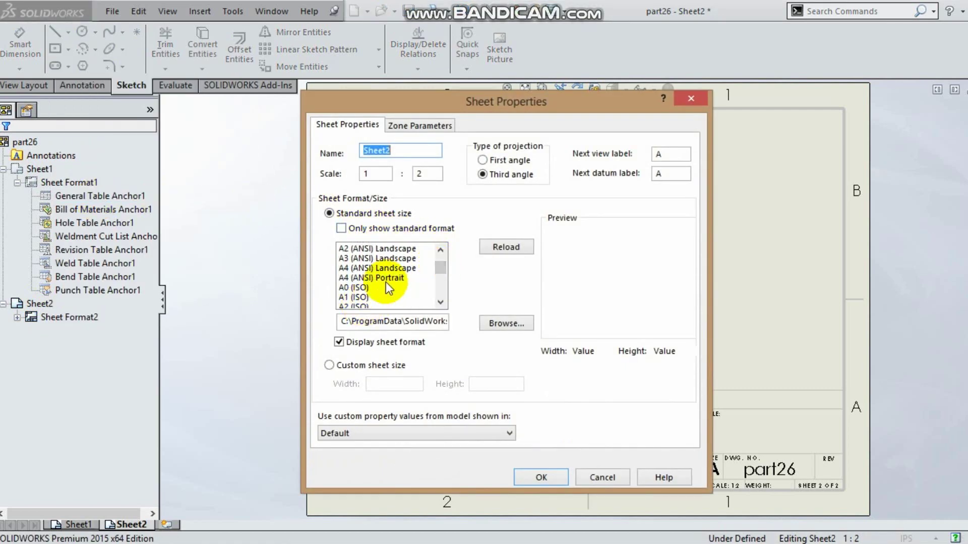
click(361, 259)
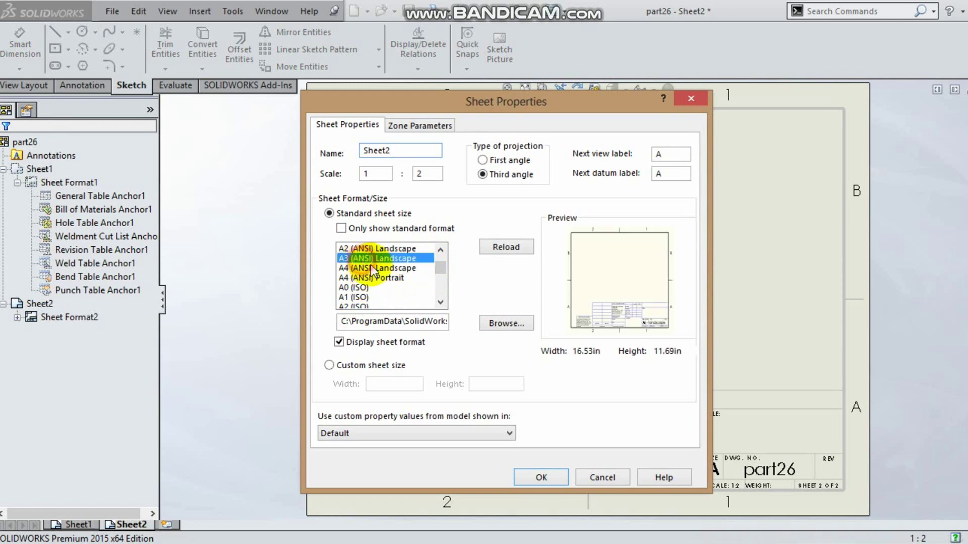
click(371, 297)
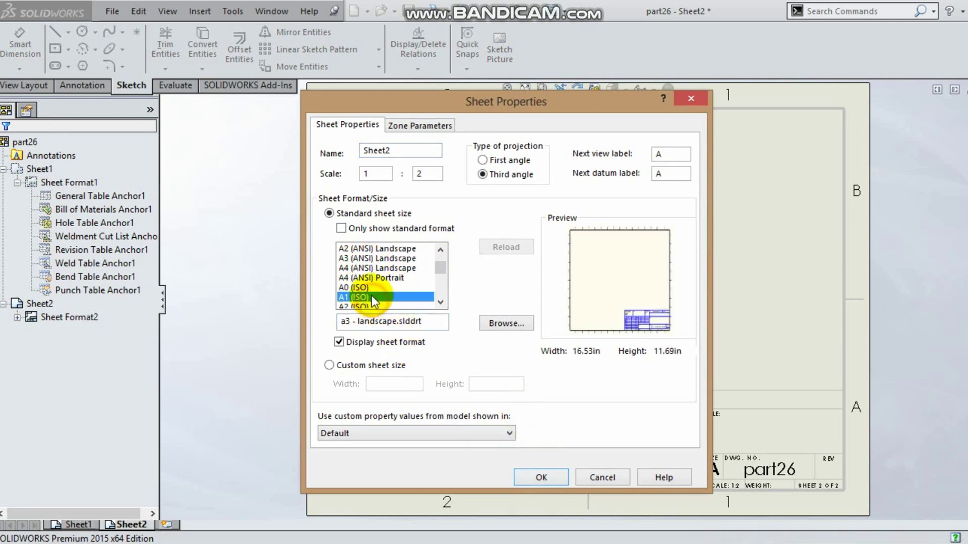
scroll(371, 296, down, 1)
click(365, 282)
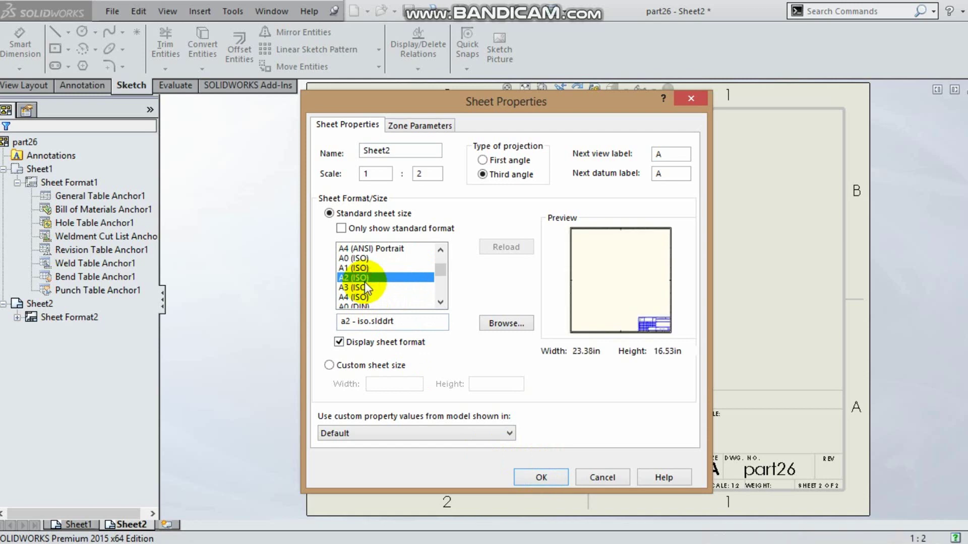
click(371, 288)
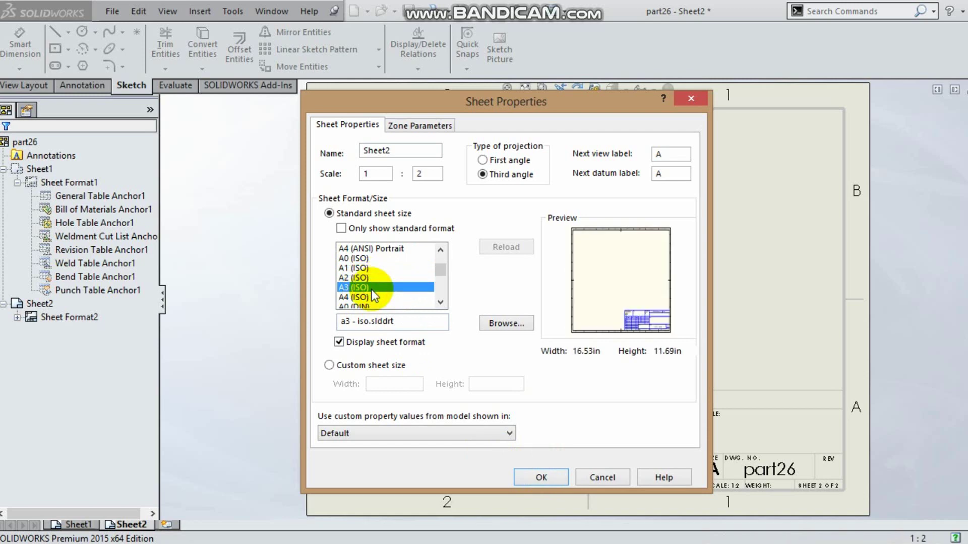
scroll(374, 289, down, 2)
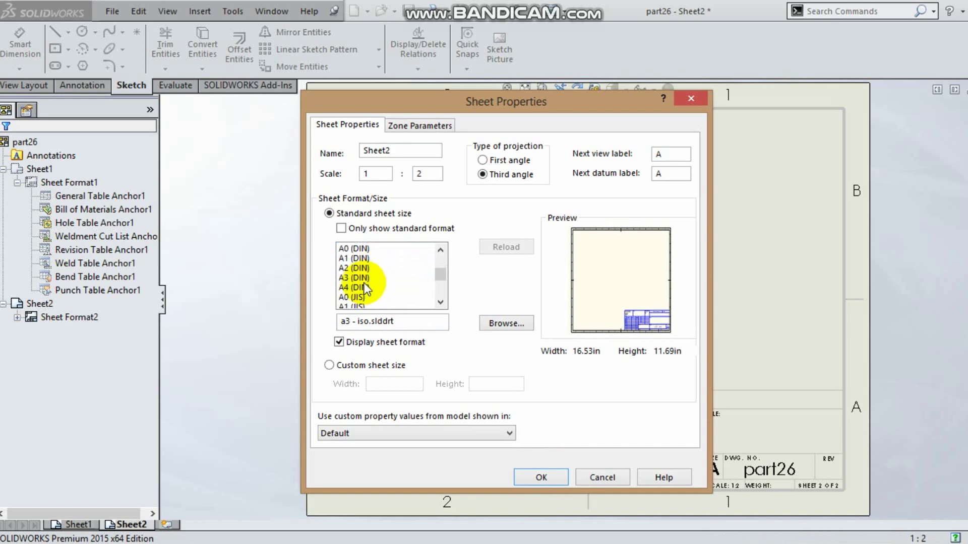
click(364, 282)
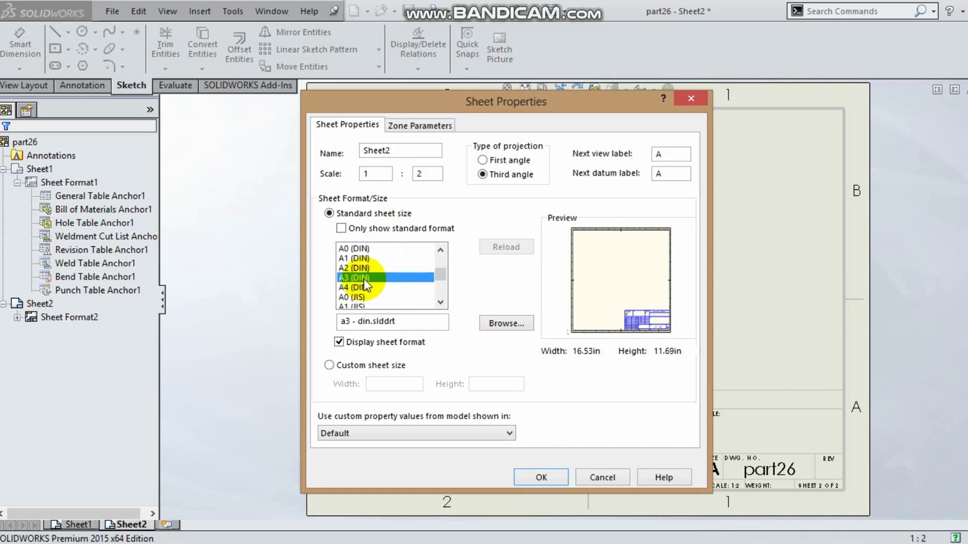
click(361, 295)
click(364, 280)
scroll(371, 290, down, 2)
scroll(388, 287, down, 2)
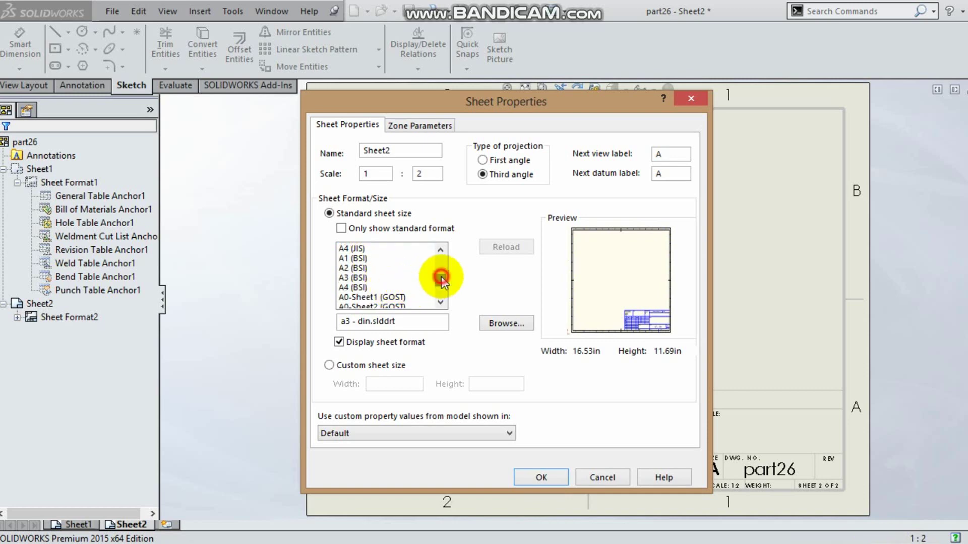
Set the second sheet's format to A3 (ANSI) Landscape and apply the sheet properties.
drag(441, 277, 441, 269)
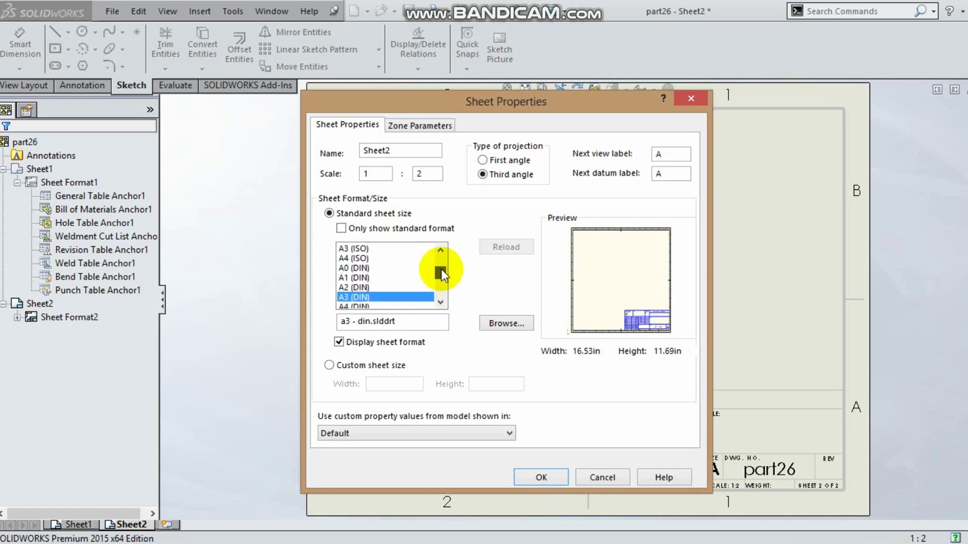
scroll(359, 294, up, 1)
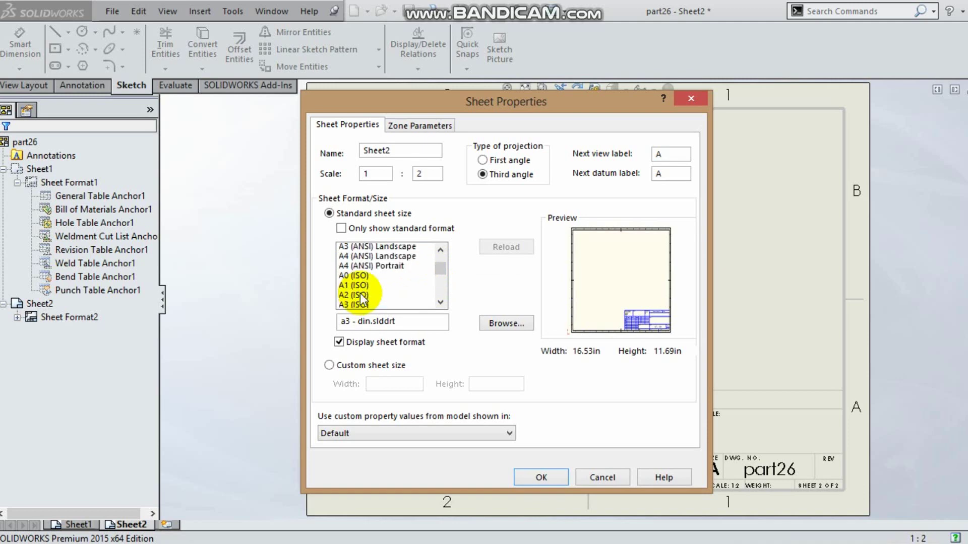
click(382, 250)
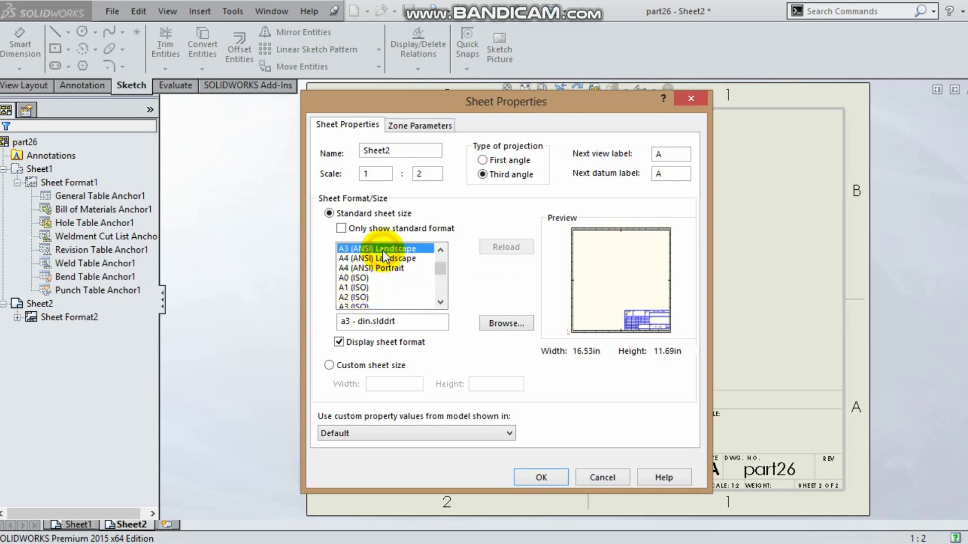
click(537, 478)
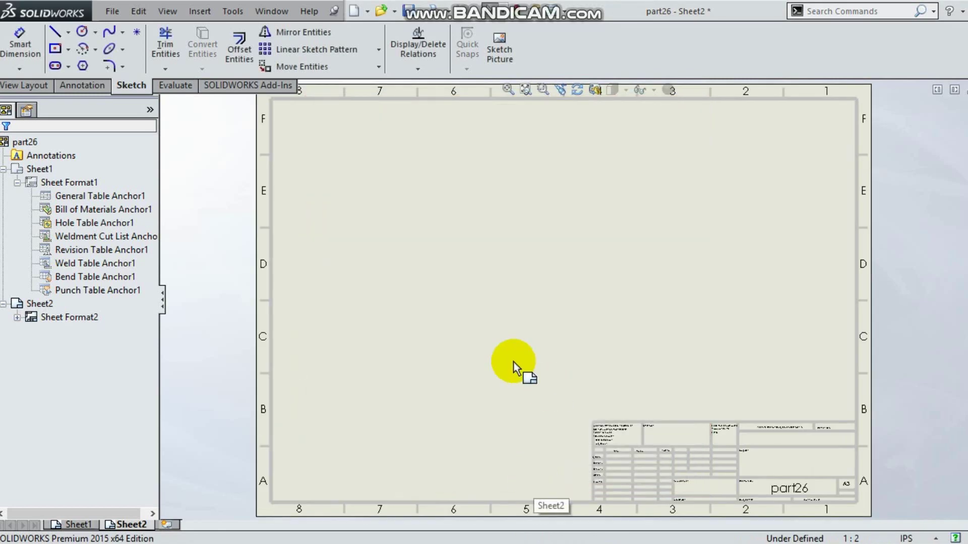
Place the part's front view in the sheet's upper-left area and project the right view beside it and the top view below it.
click(960, 174)
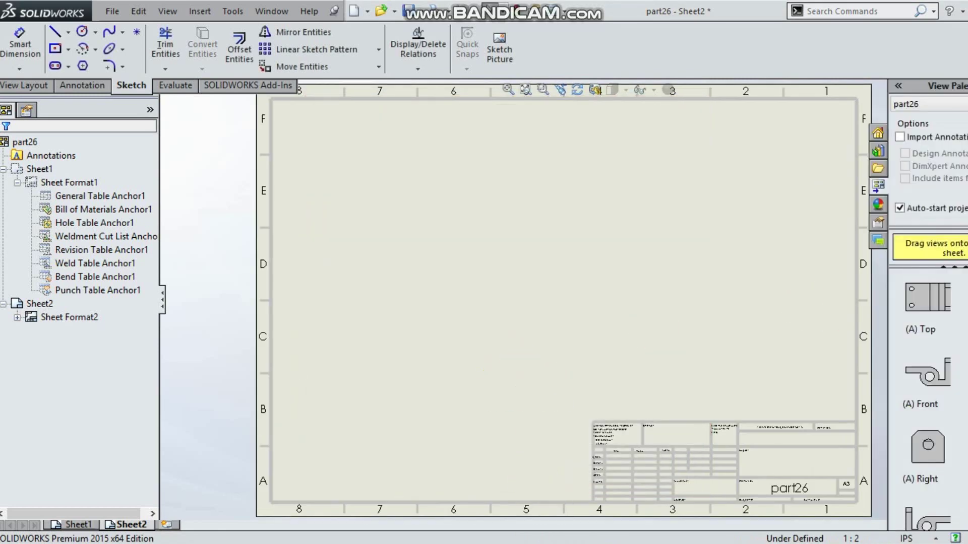
drag(933, 367, 398, 184)
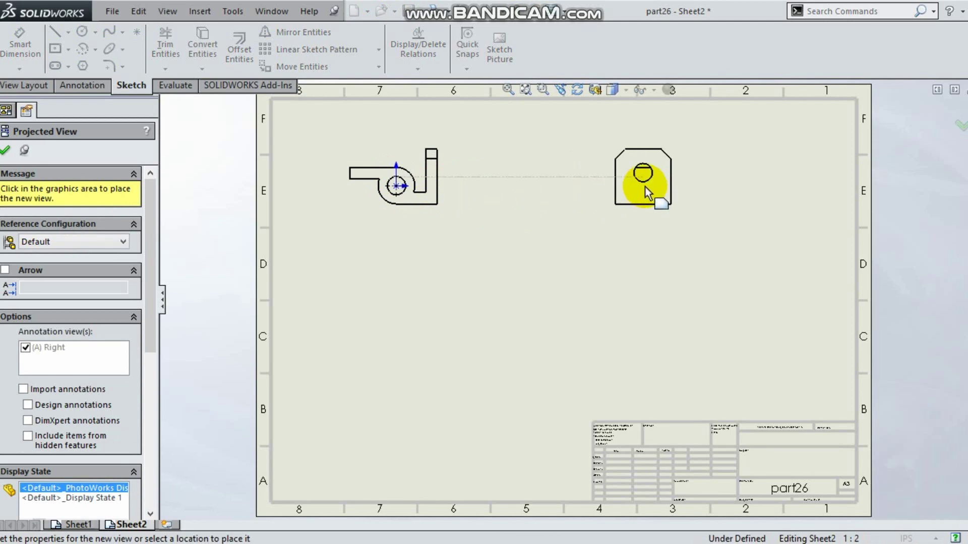
click(634, 190)
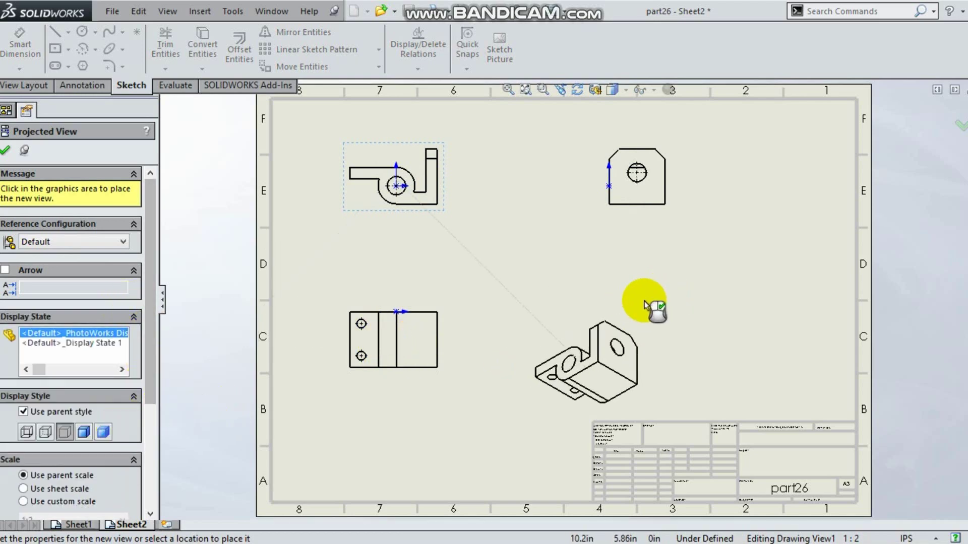
click(961, 125)
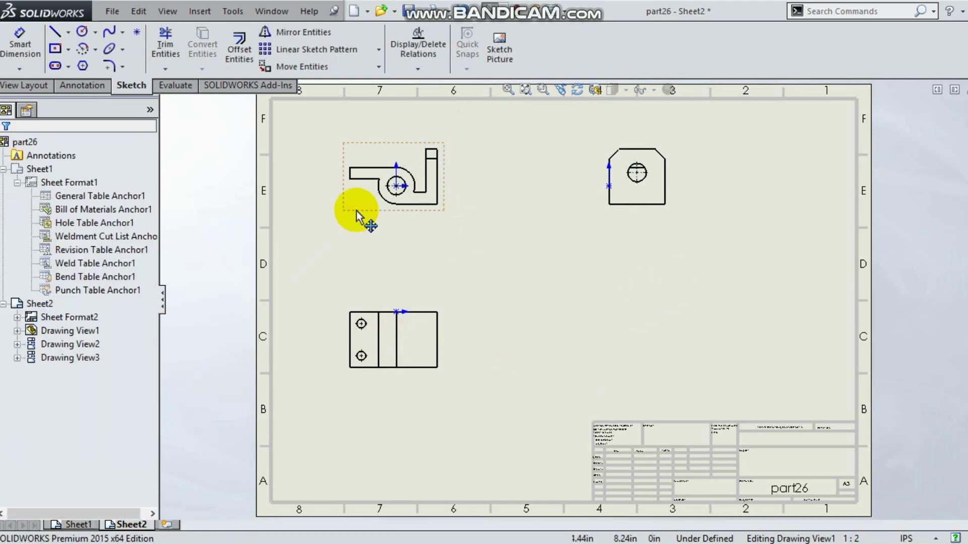
Give the front view a custom scale of 1:1.
click(366, 201)
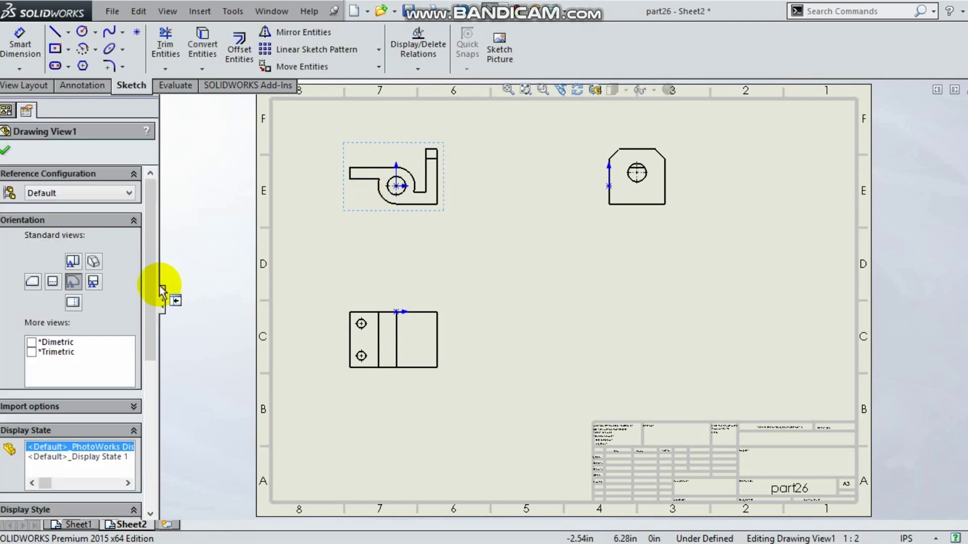
mouse_move(152, 314)
mouse_down()
mouse_move(144, 401)
mouse_move(136, 402)
mouse_up()
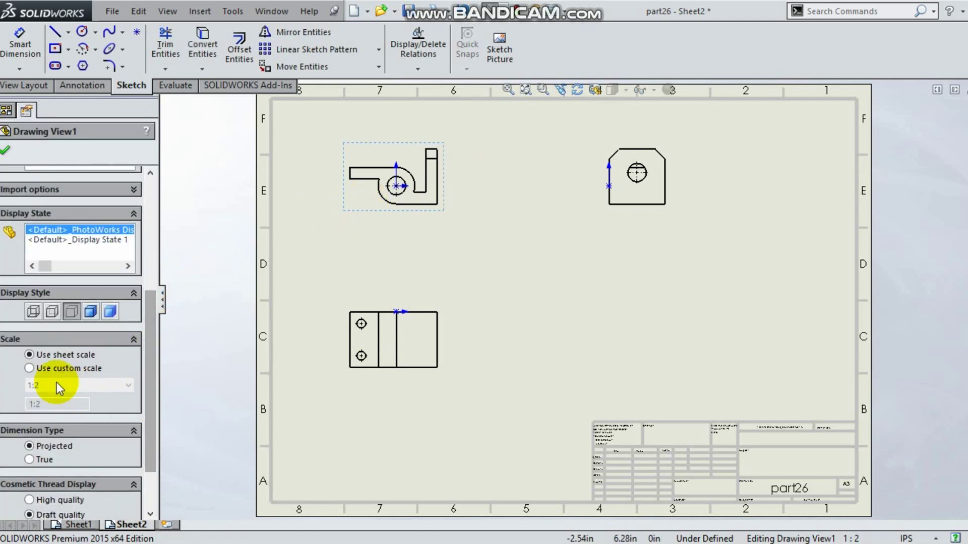
click(29, 369)
click(40, 385)
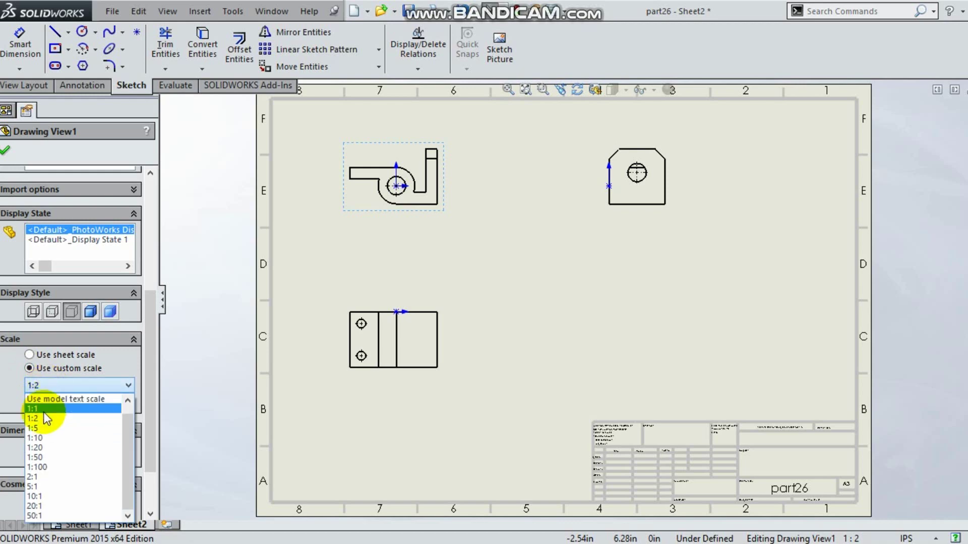
click(43, 411)
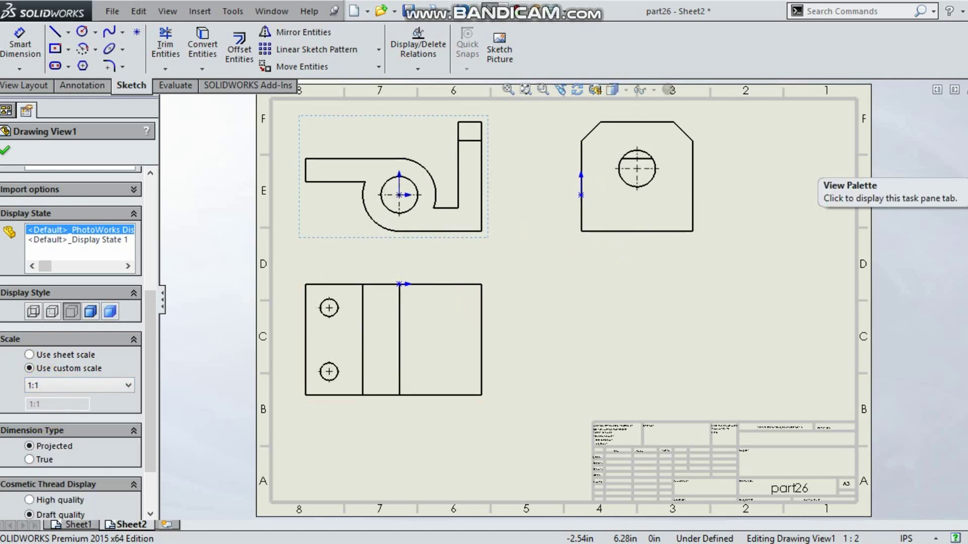
Place the part's dimetric view on the sheet below the right view.
click(960, 174)
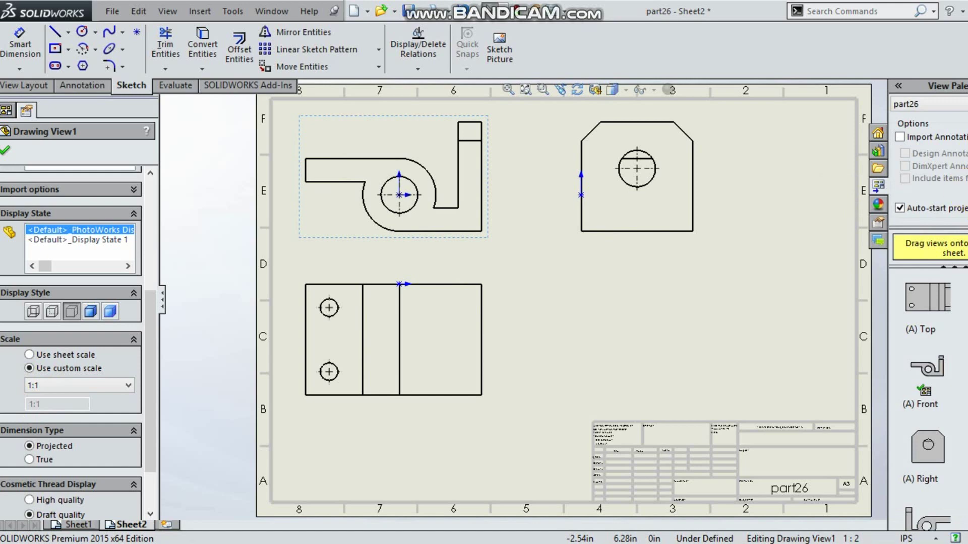
scroll(928, 398, down, 6)
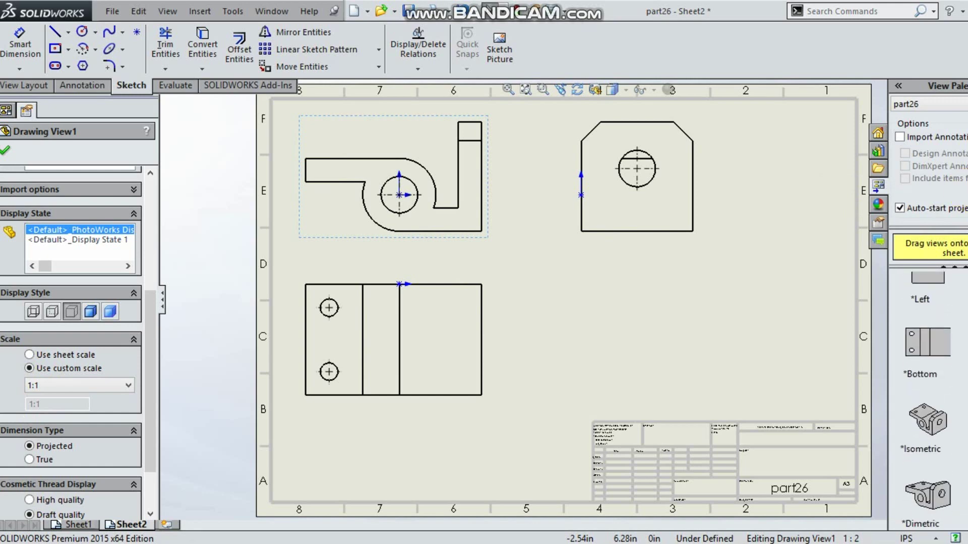
scroll(928, 399, down, 1)
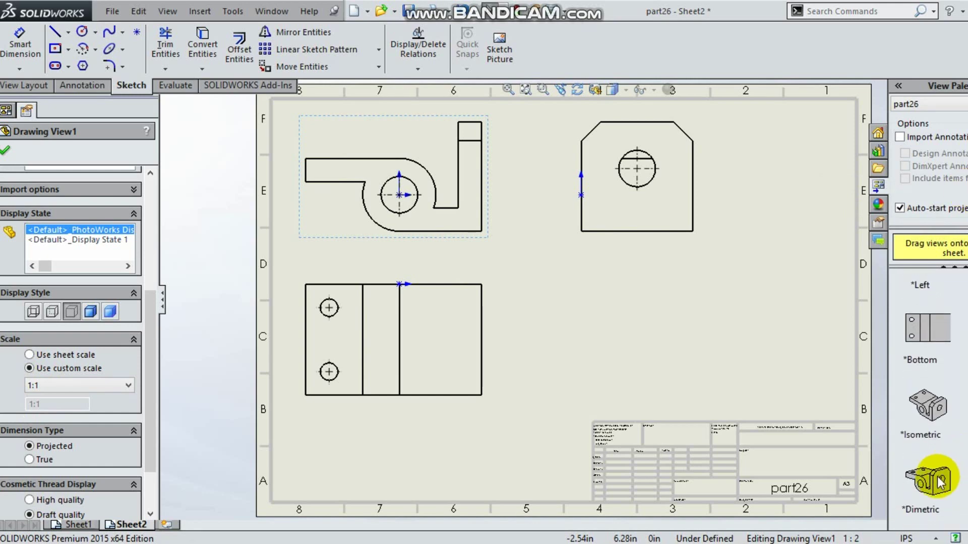
mouse_move(939, 485)
mouse_down()
mouse_move(707, 367)
mouse_move(640, 270)
mouse_move(631, 346)
mouse_move(640, 359)
mouse_up()
Set the dimetric view to a custom scale of 1:1 with the shaded display style and accept it.
drag(153, 364, 152, 395)
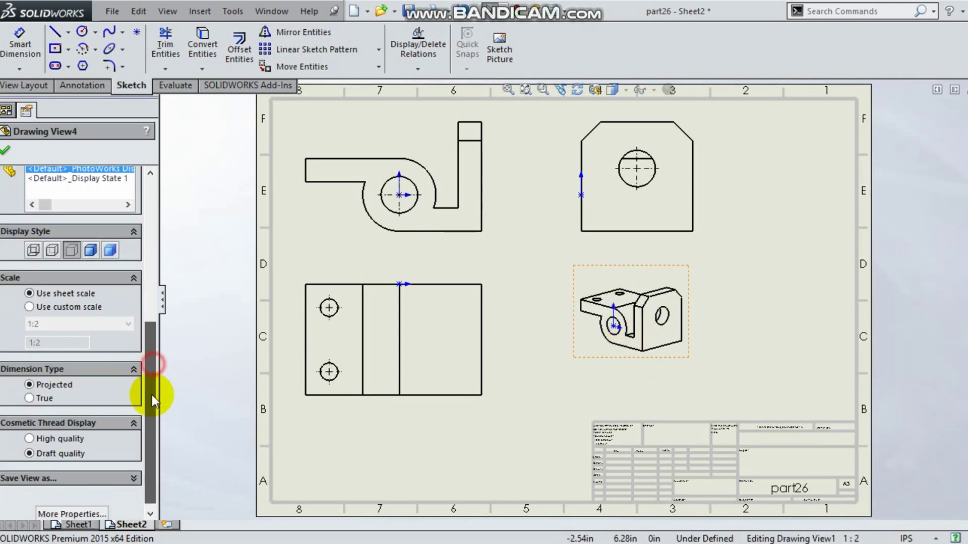
click(30, 307)
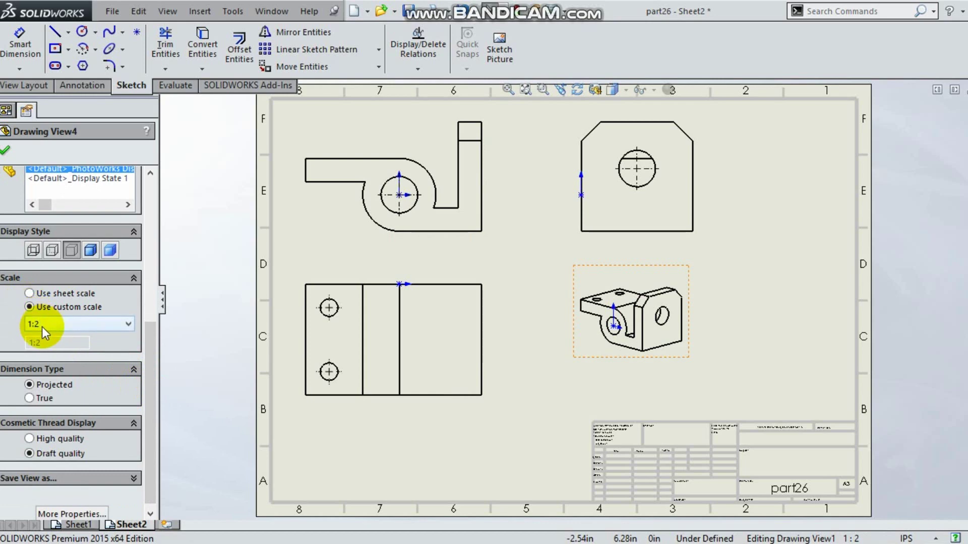
click(41, 325)
click(45, 345)
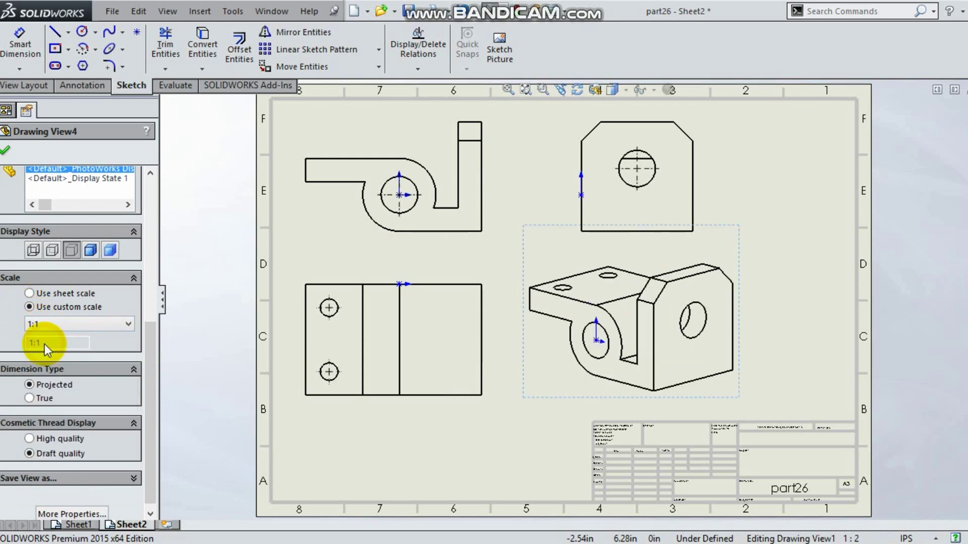
click(109, 250)
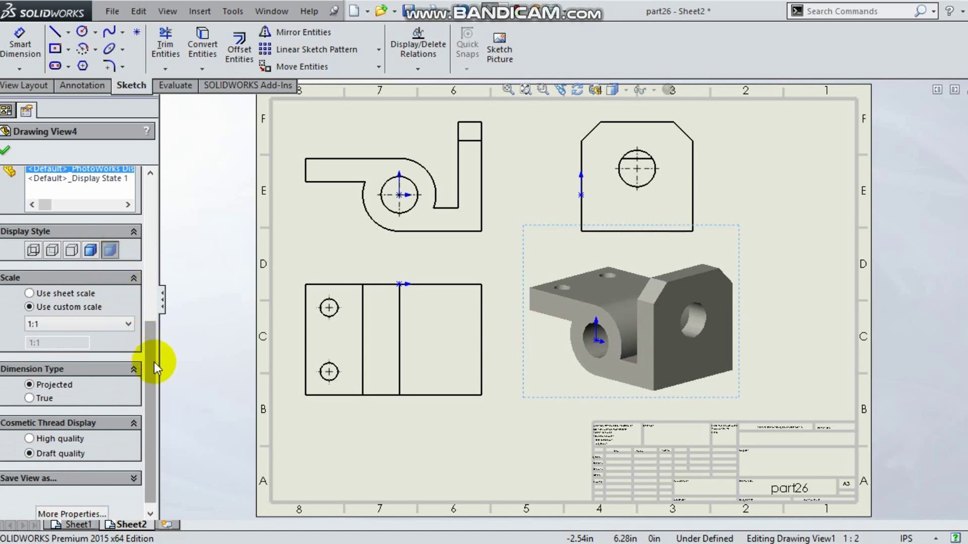
scroll(153, 367, down, 1)
scroll(135, 302, up, 5)
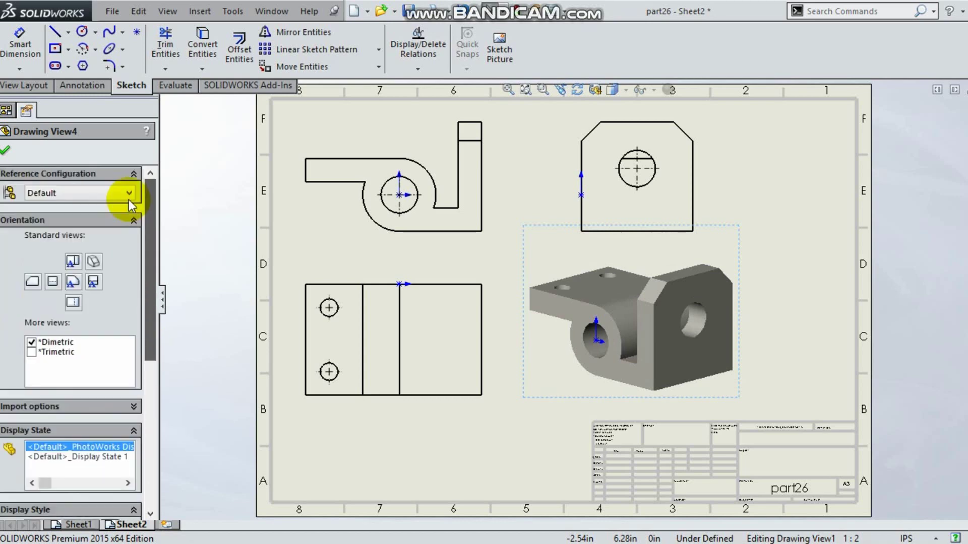
click(6, 151)
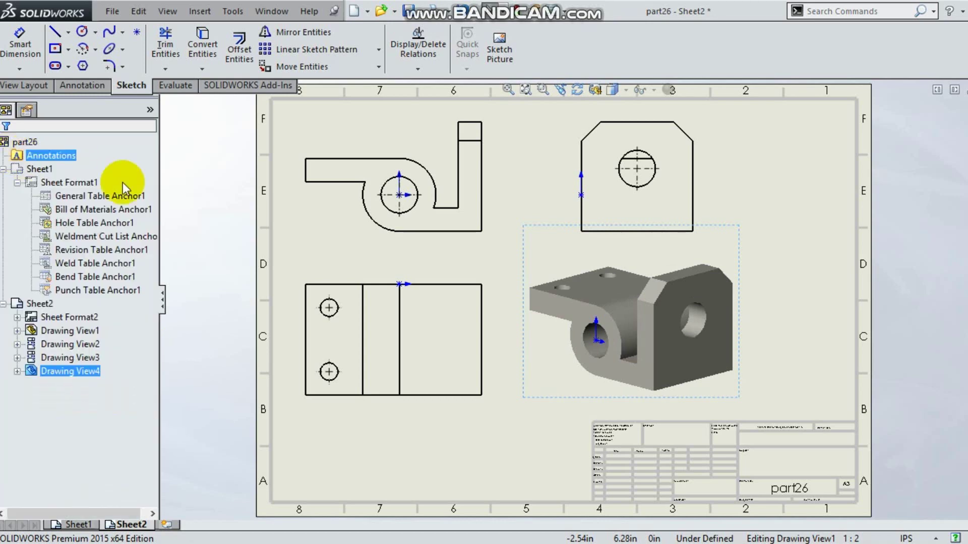
Insert the model's marked dimensions into the front view of the bracket using Model Items.
scroll(452, 262, up, 2)
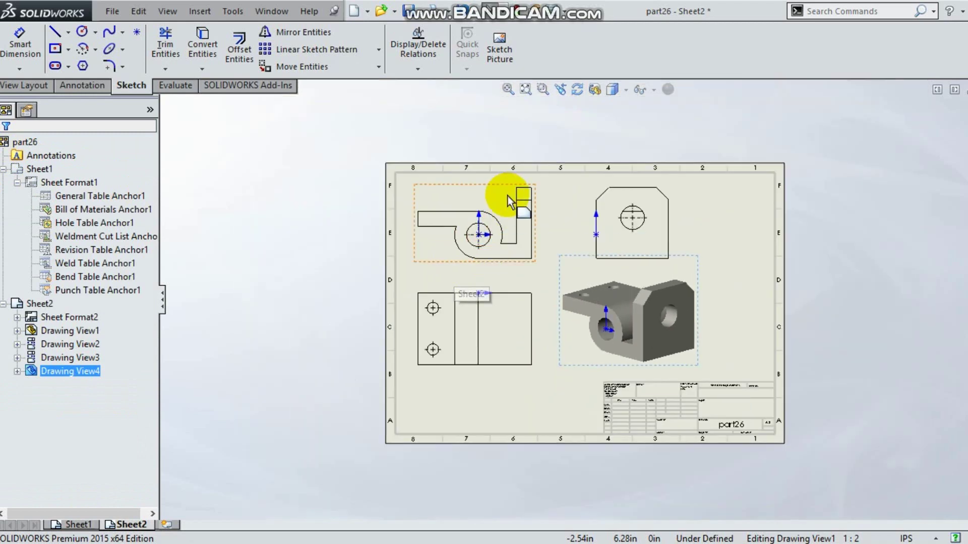
scroll(504, 202, down, 1)
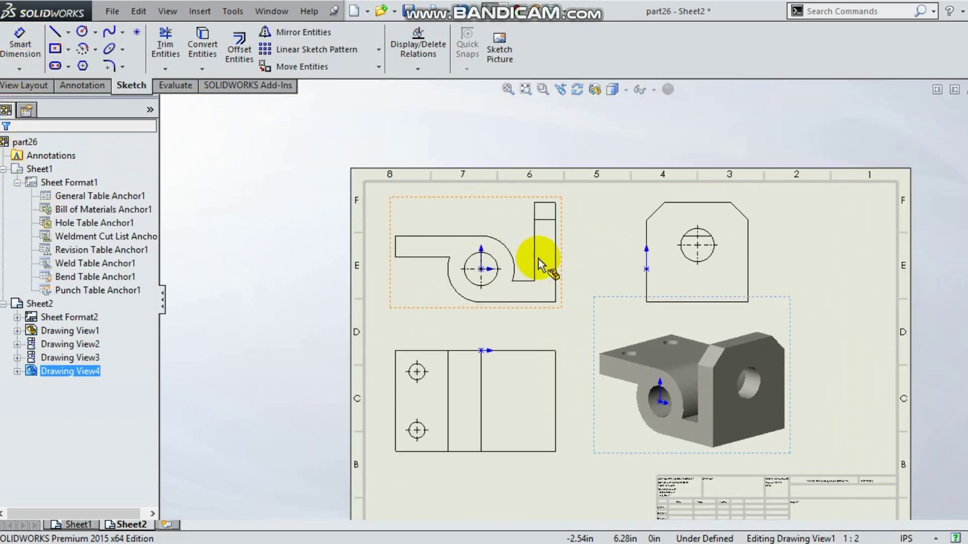
click(517, 234)
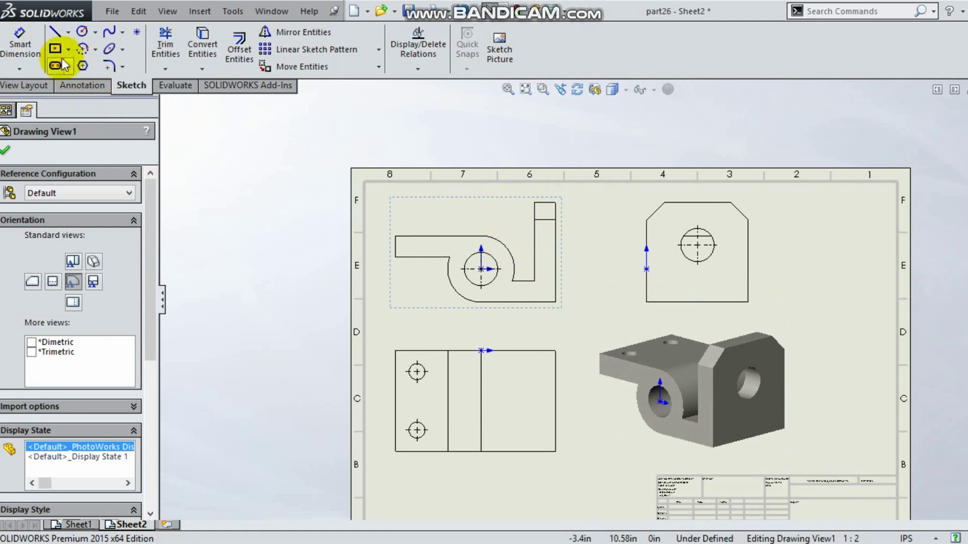
click(65, 89)
click(61, 50)
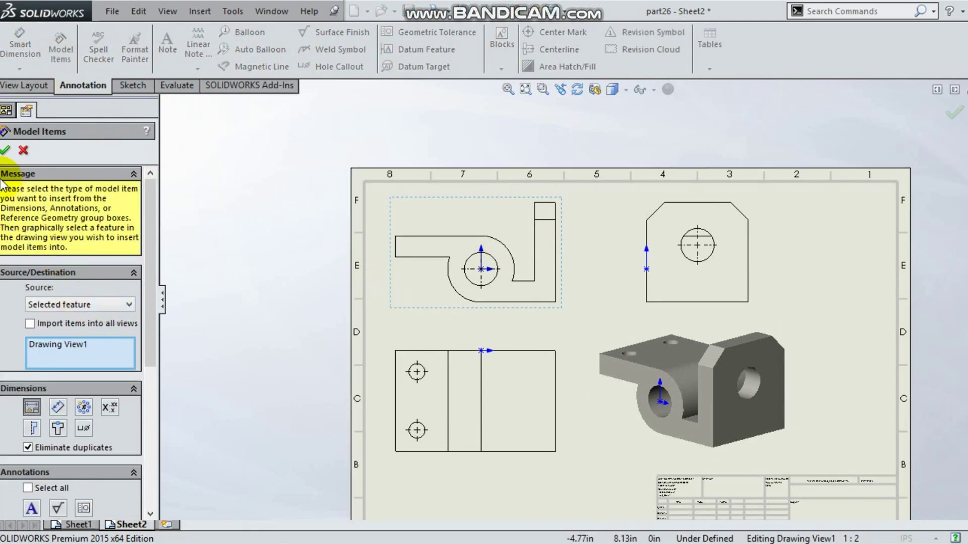
click(5, 150)
click(558, 281)
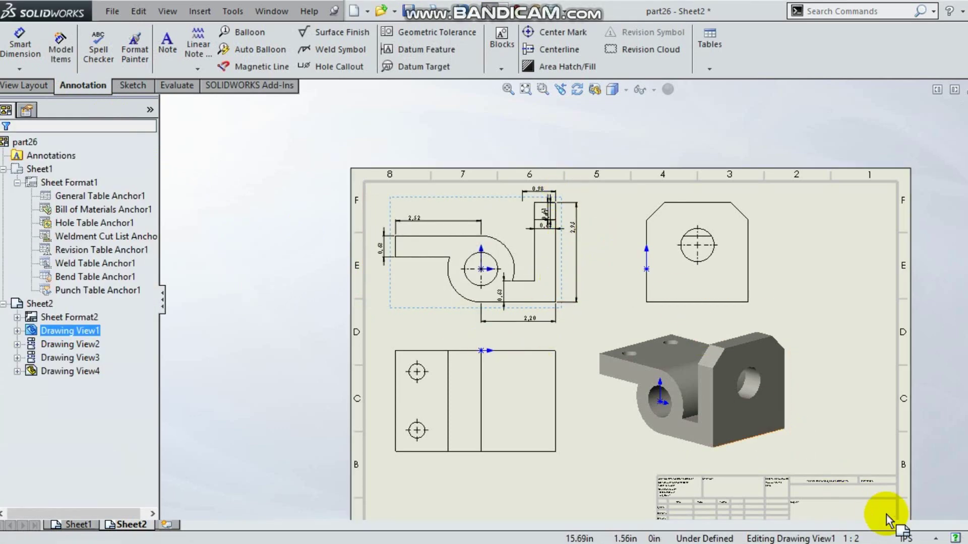
Switch the drawing's document units to MMGS (millimeter, gram, second).
click(907, 539)
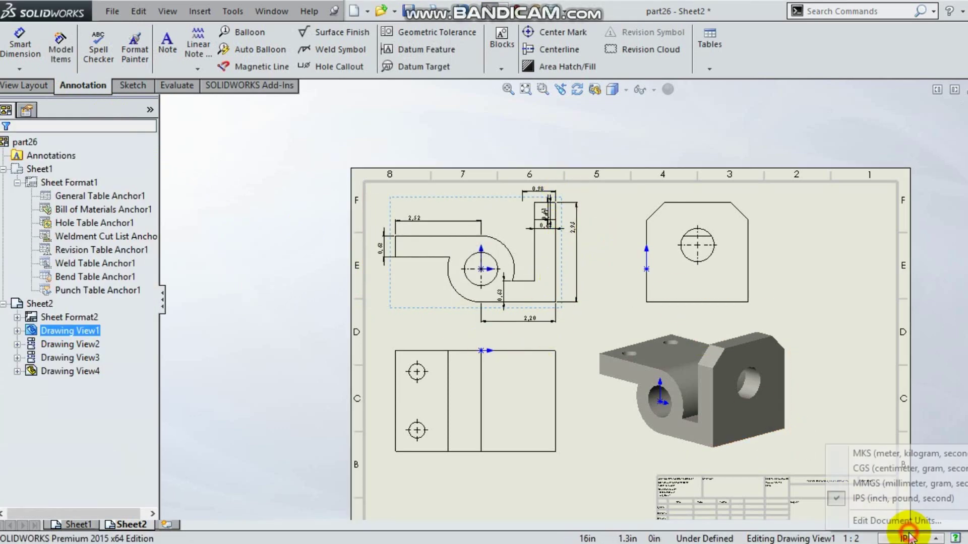
click(907, 485)
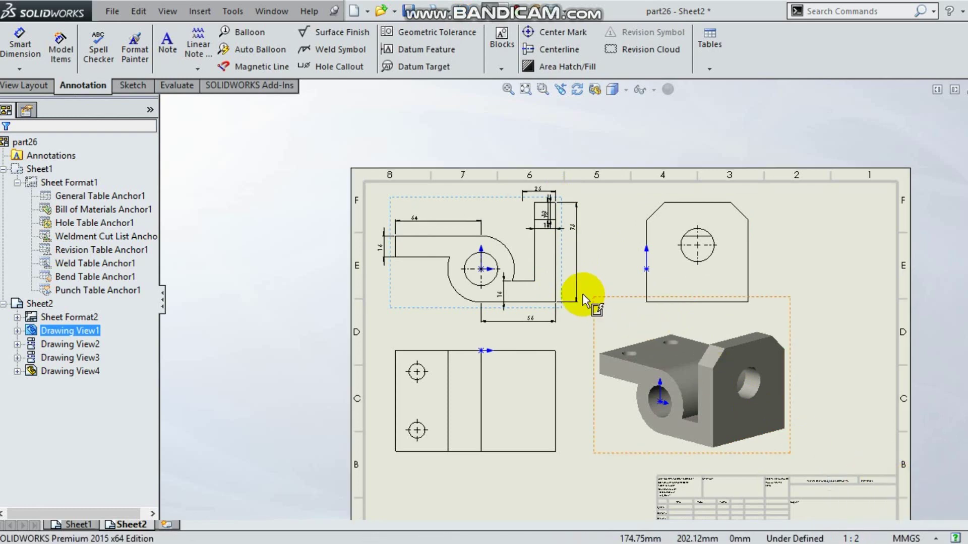
Delete the 25 mm dimension and both overlapping 13 mm dimensions at the top of the front view's upright arm.
scroll(550, 202, down, 5)
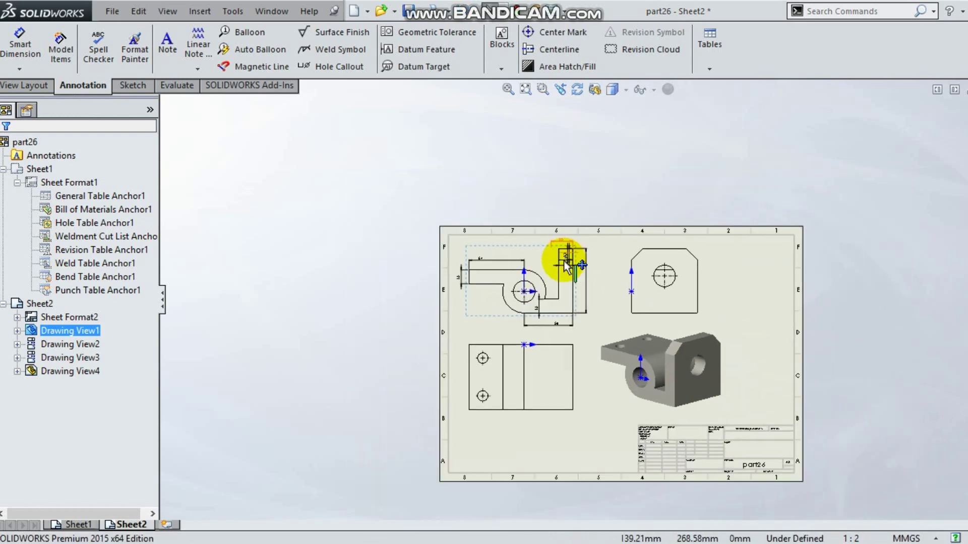
scroll(569, 271, down, 3)
click(574, 242)
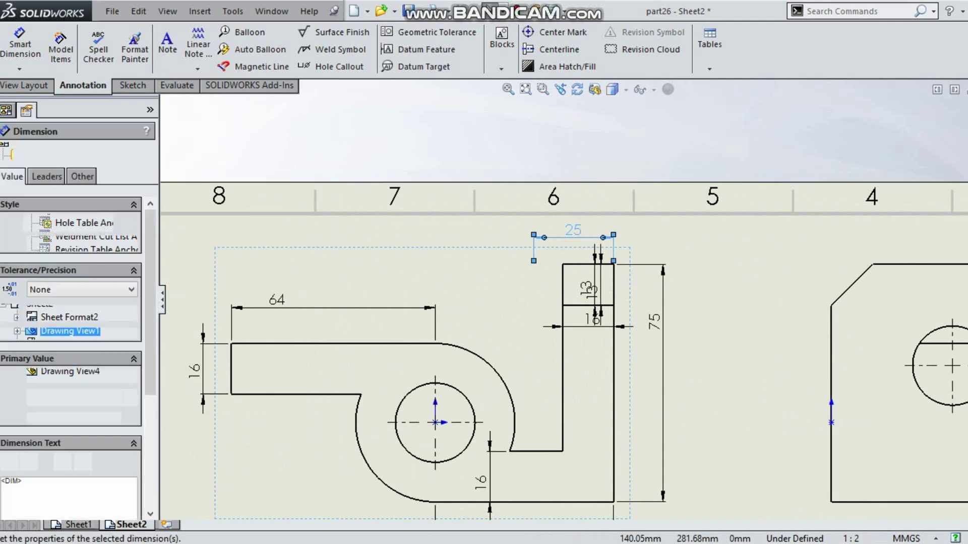
key(Delete)
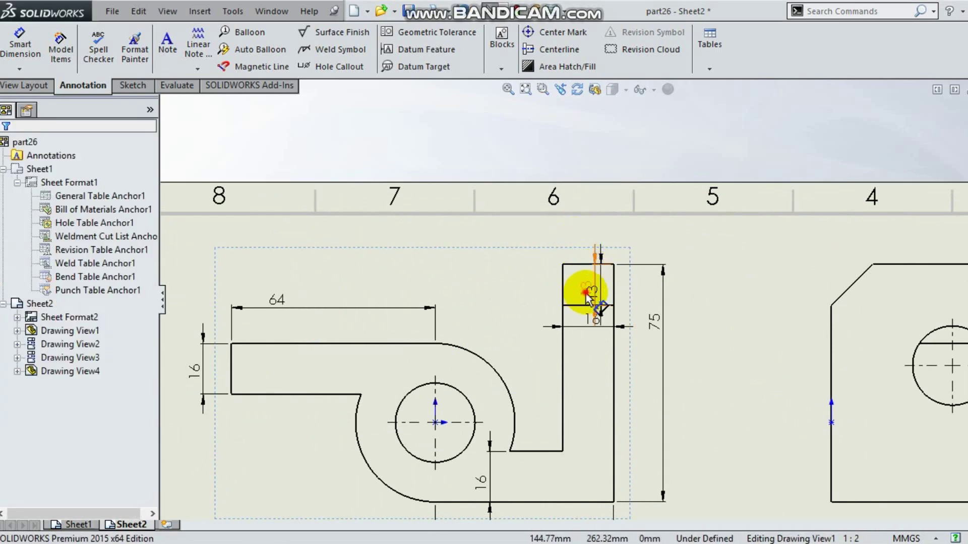
click(585, 293)
key(Delete)
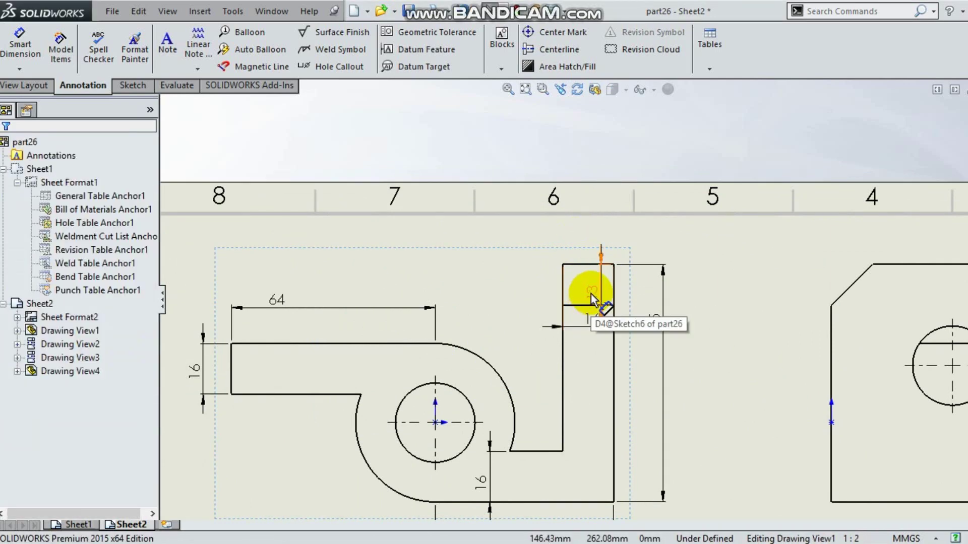
click(591, 294)
key(Delete)
Move the upright arm's 16 mm thickness dimension to just above its top edge in the front view.
drag(590, 326, 585, 247)
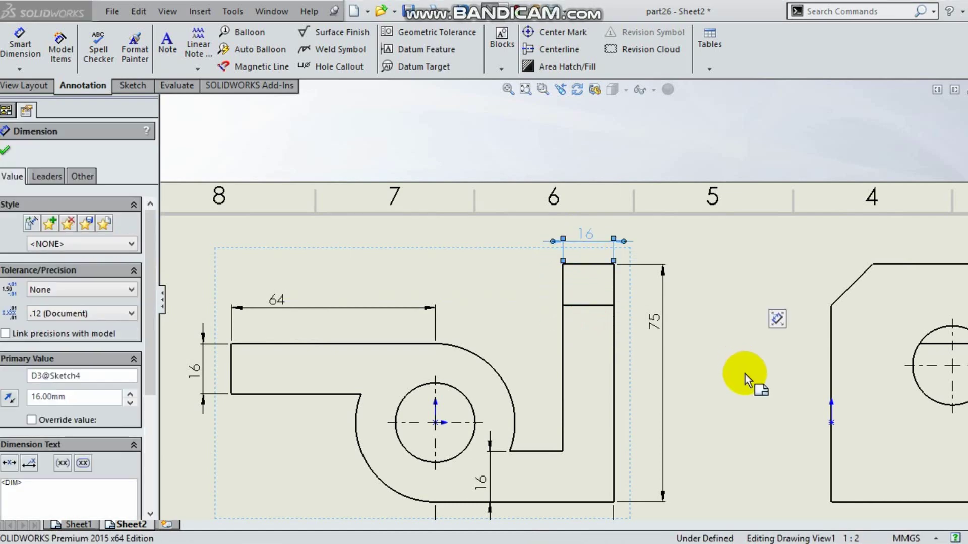
click(745, 375)
scroll(426, 297, up, 5)
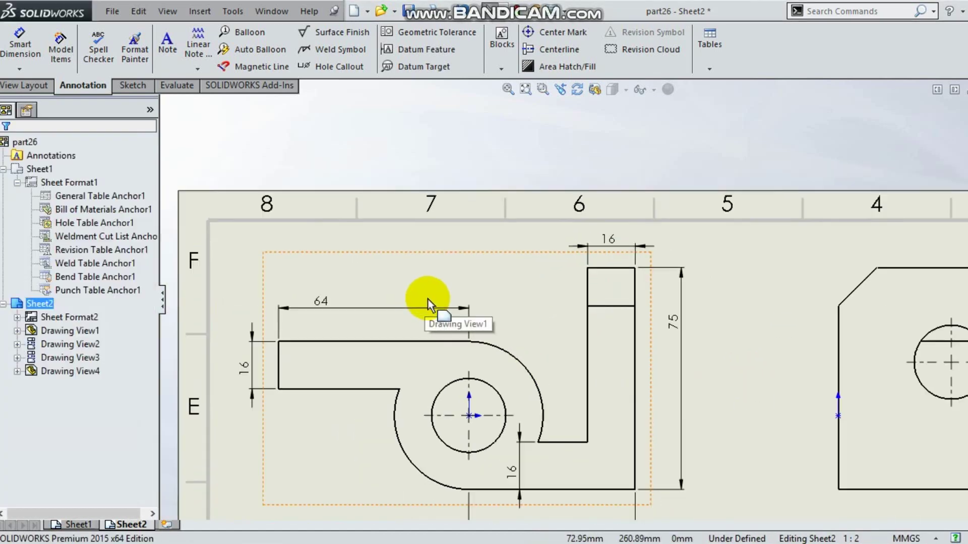
scroll(566, 407, down, 4)
scroll(522, 380, up, 4)
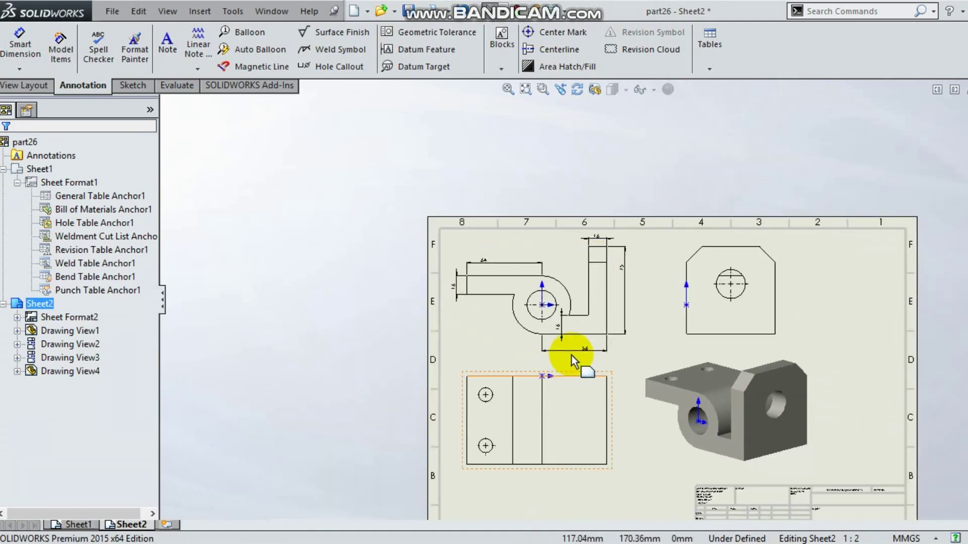
Add a radius dimension to the round boss's lower-left arc in the front view, with its text just below the arc.
scroll(571, 355, down, 3)
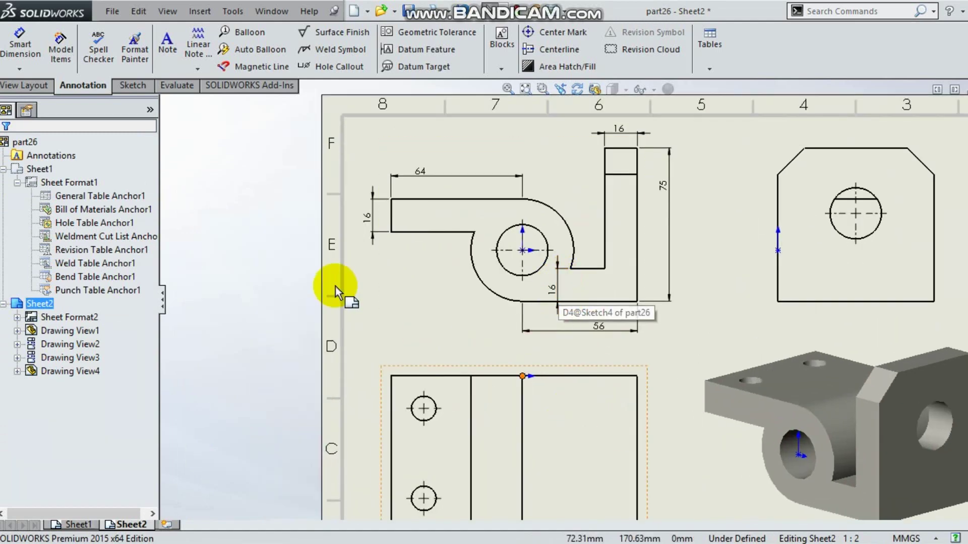
click(16, 40)
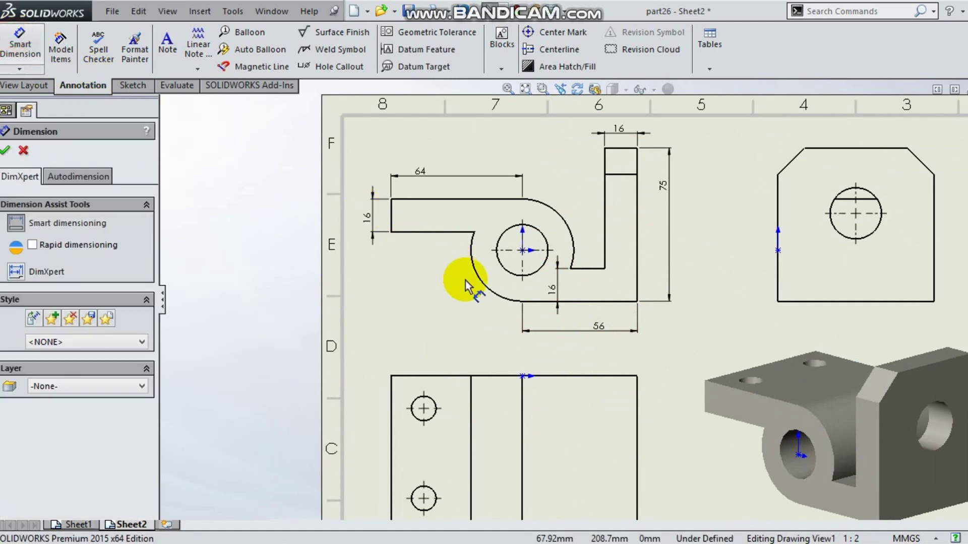
click(483, 281)
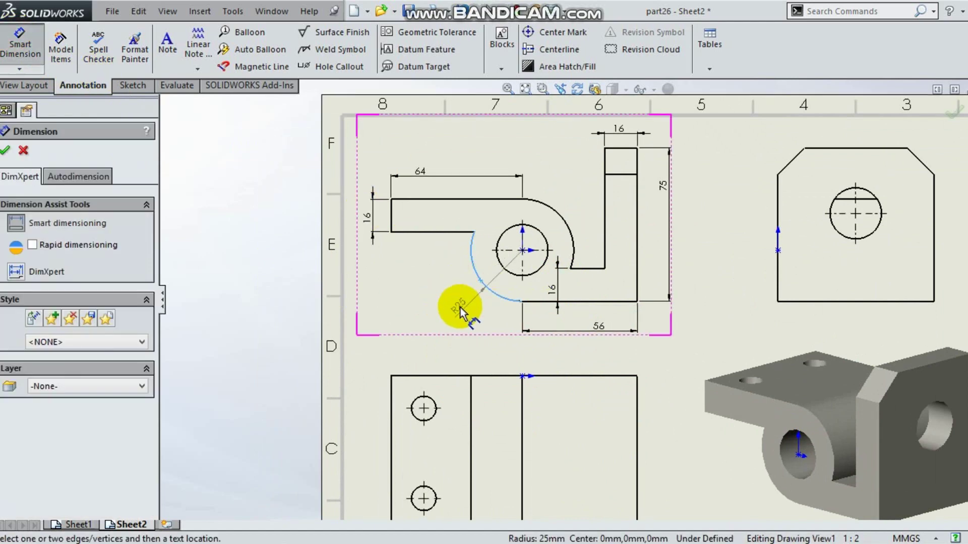
click(475, 321)
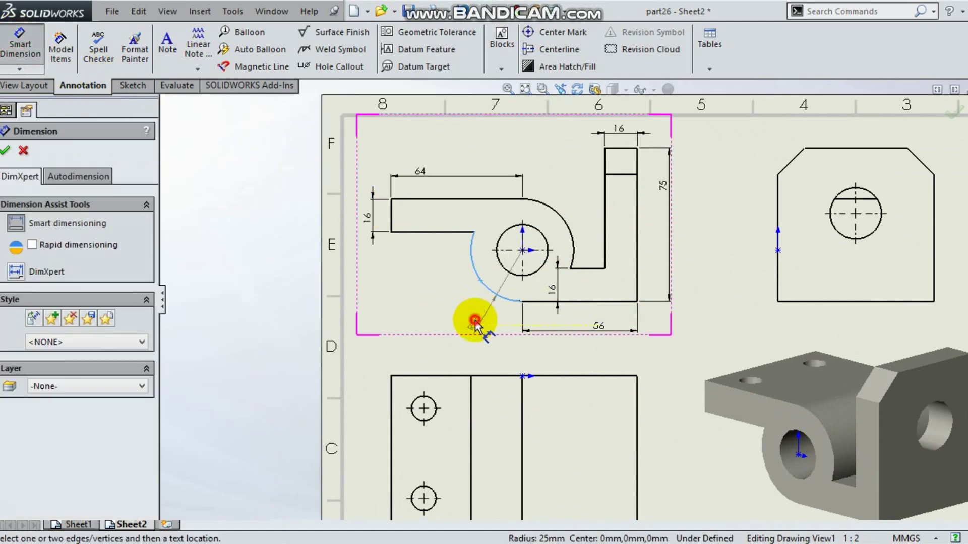
click(24, 52)
click(25, 54)
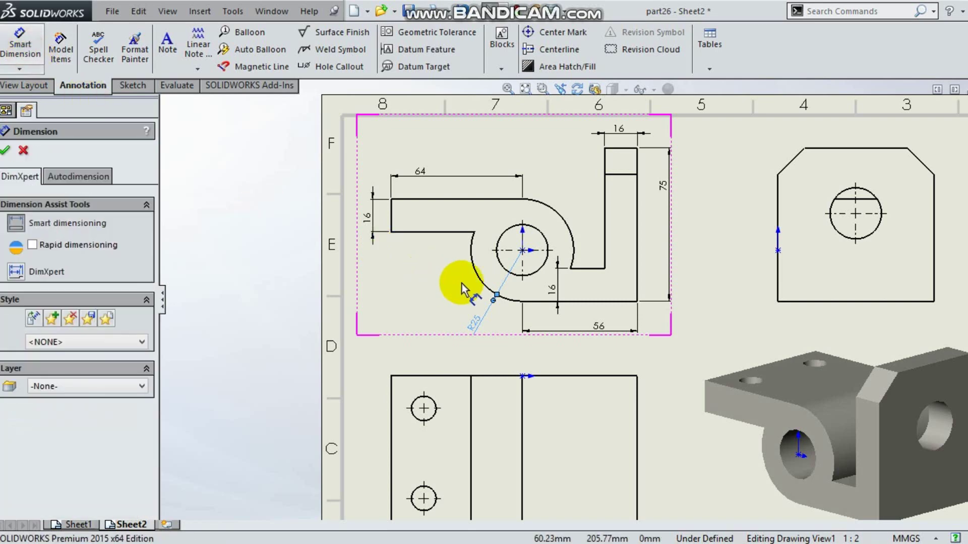
click(474, 275)
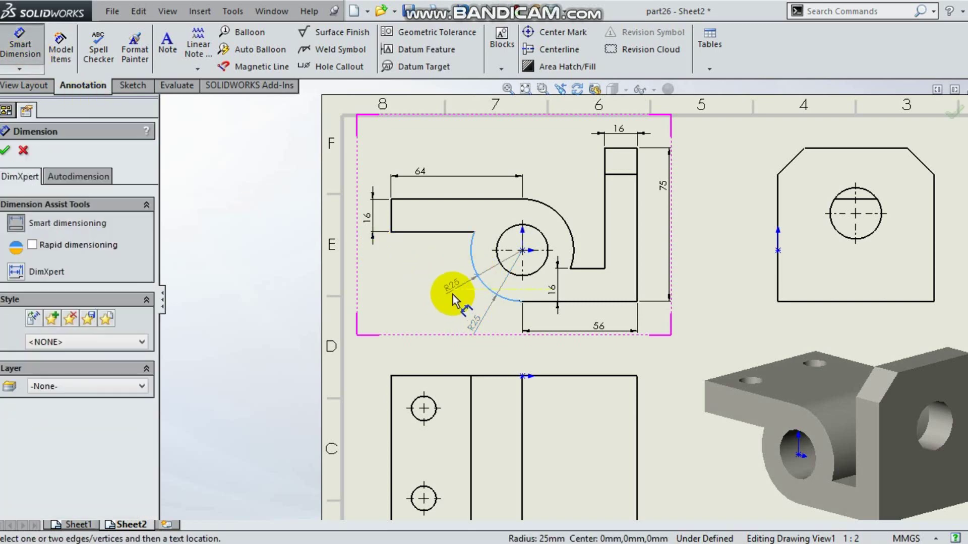
key(Escape)
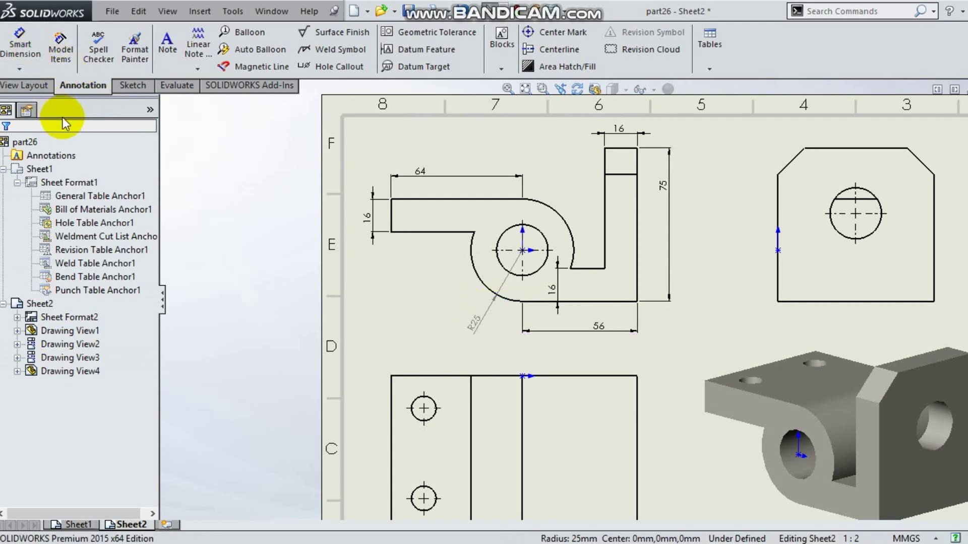
Place a radius dimension on the lower-left boss arc with its text farther out, and delete the earlier duplicate radius dimension.
click(23, 50)
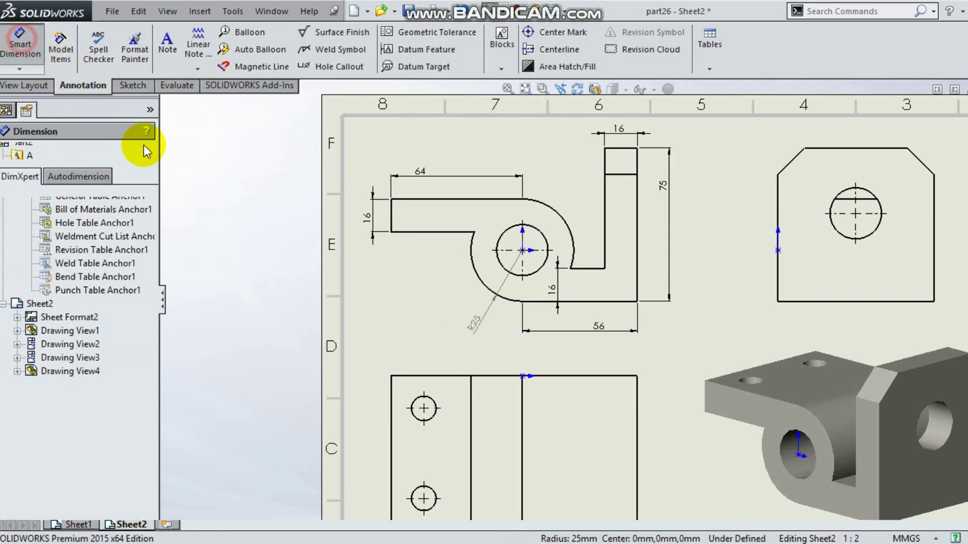
click(475, 272)
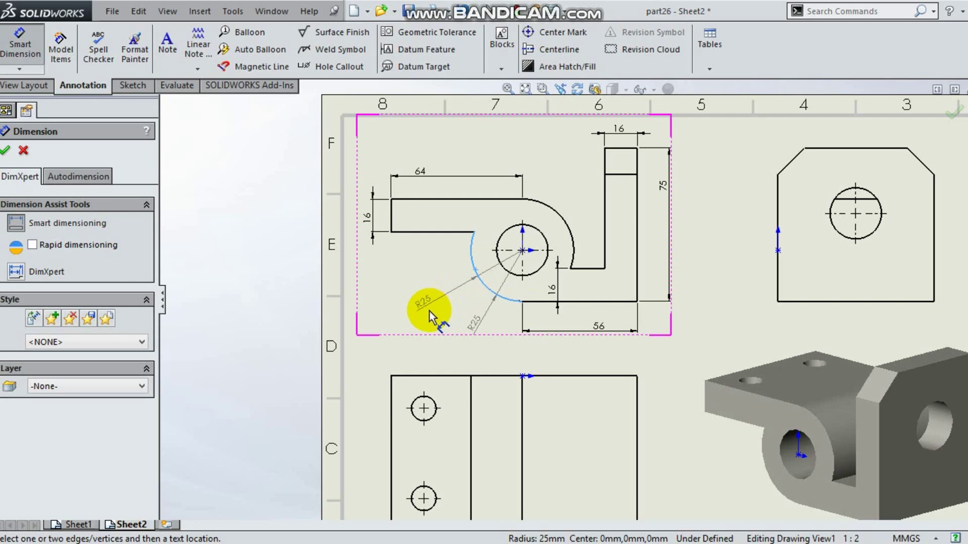
click(430, 310)
click(479, 317)
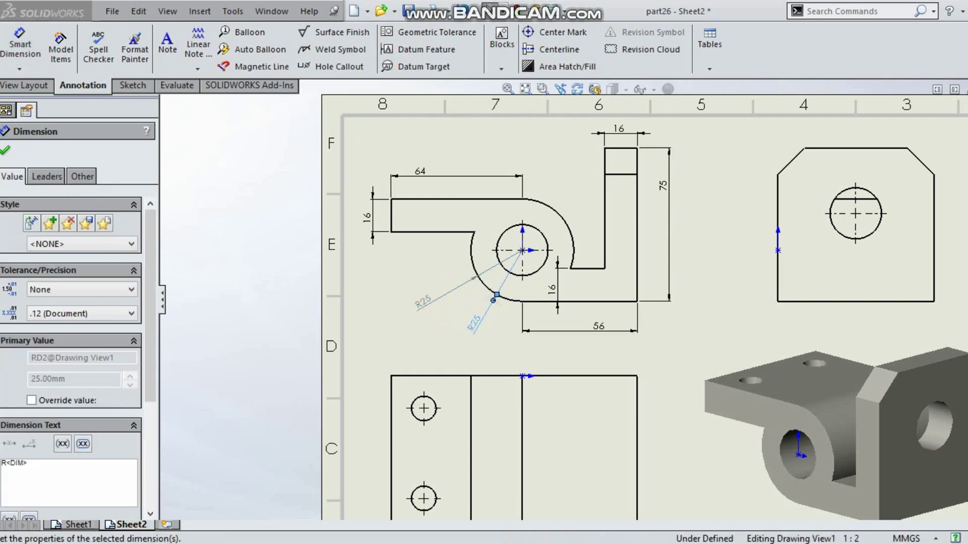
key(Delete)
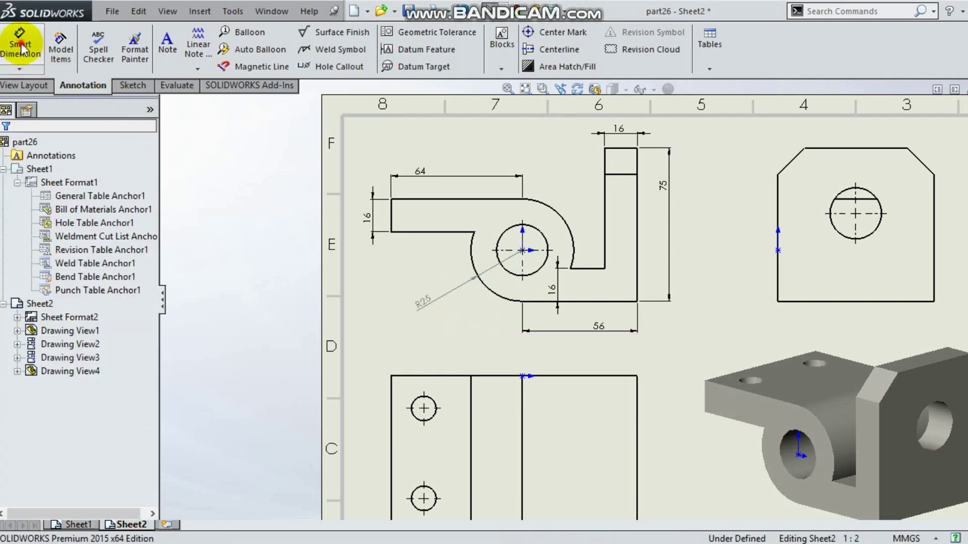
Dimension the diameter of the boss hole in the front view, placing the text inside the hole.
click(21, 49)
click(537, 231)
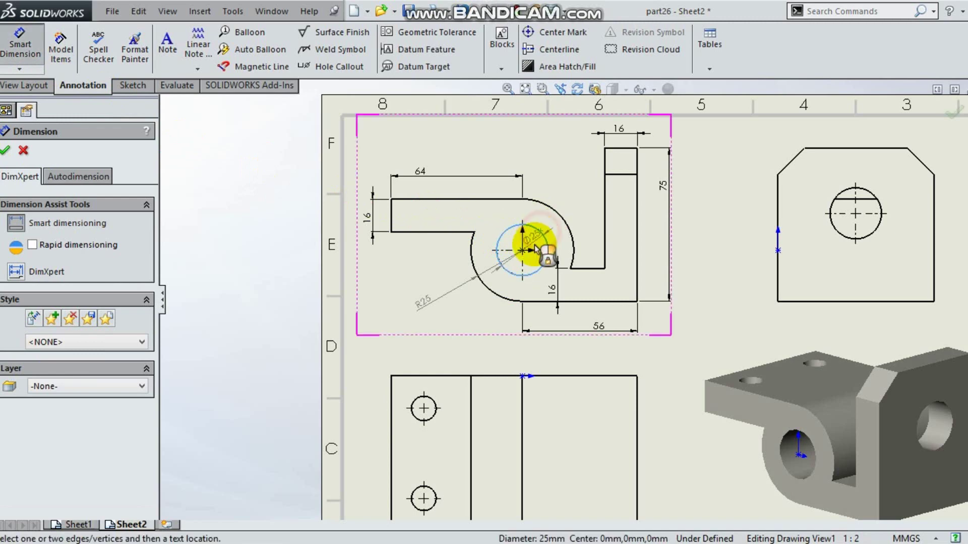
click(537, 247)
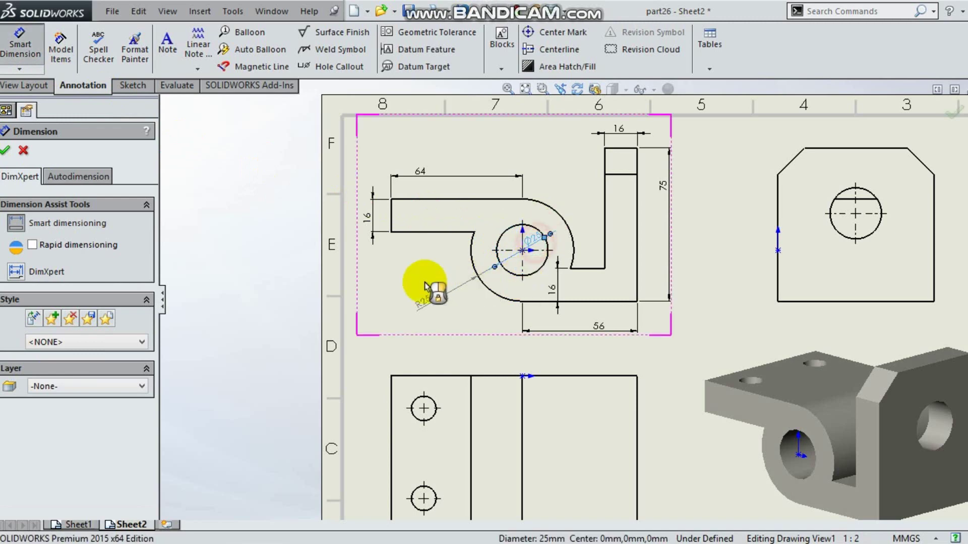
click(21, 46)
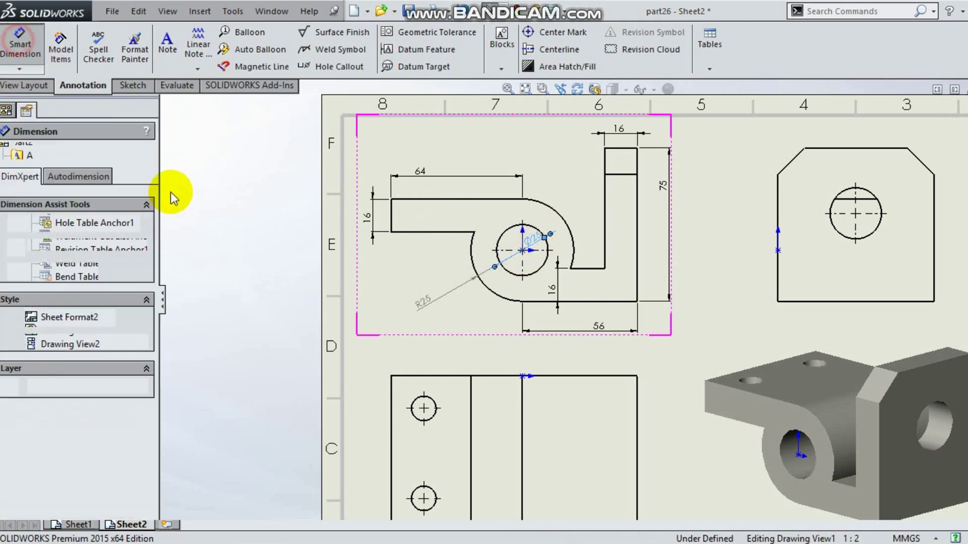
click(7, 150)
Insert the model's marked dimensions into the top view using Model Items.
click(550, 470)
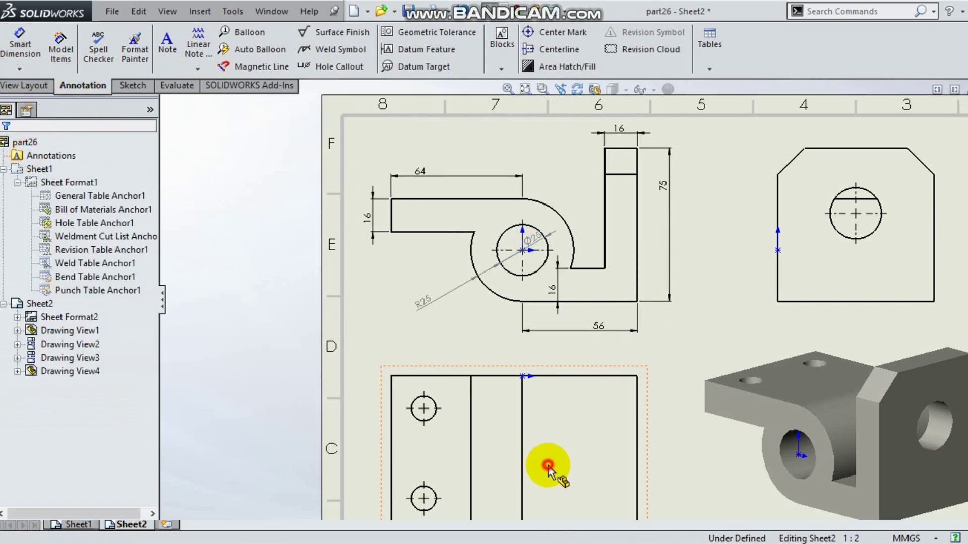
click(61, 49)
click(6, 150)
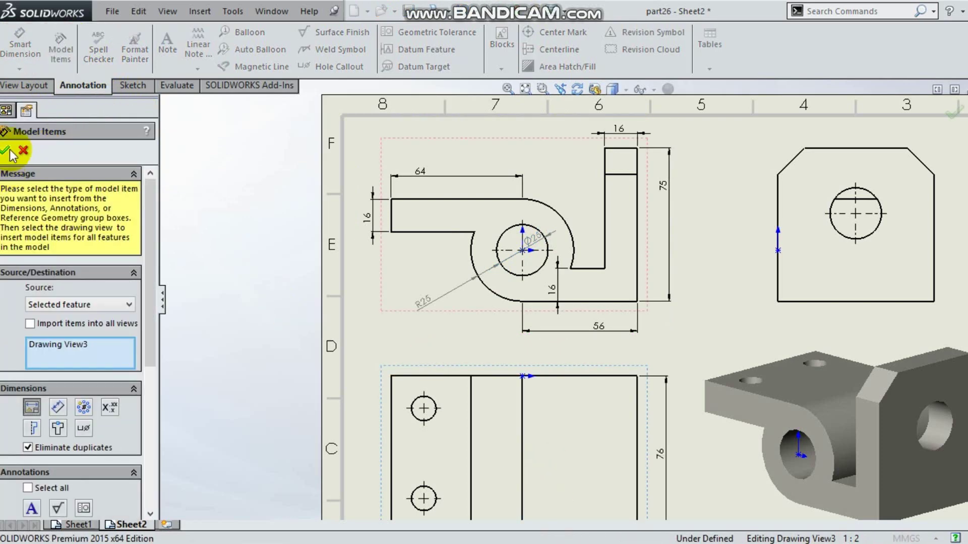
key(f)
scroll(540, 475, down, 2)
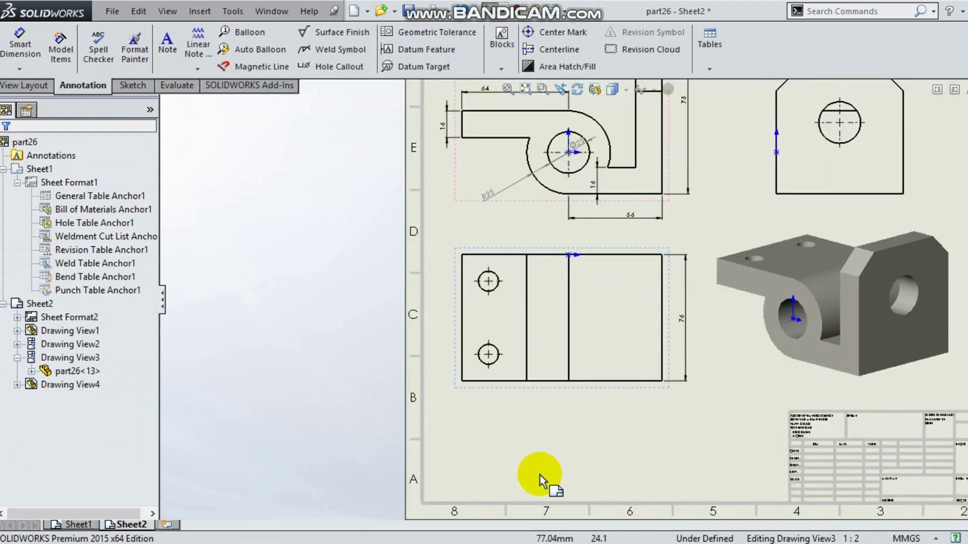
Dimension the diameters of both small holes in the top view, placing each text just beside its hole, between the two holes.
click(19, 47)
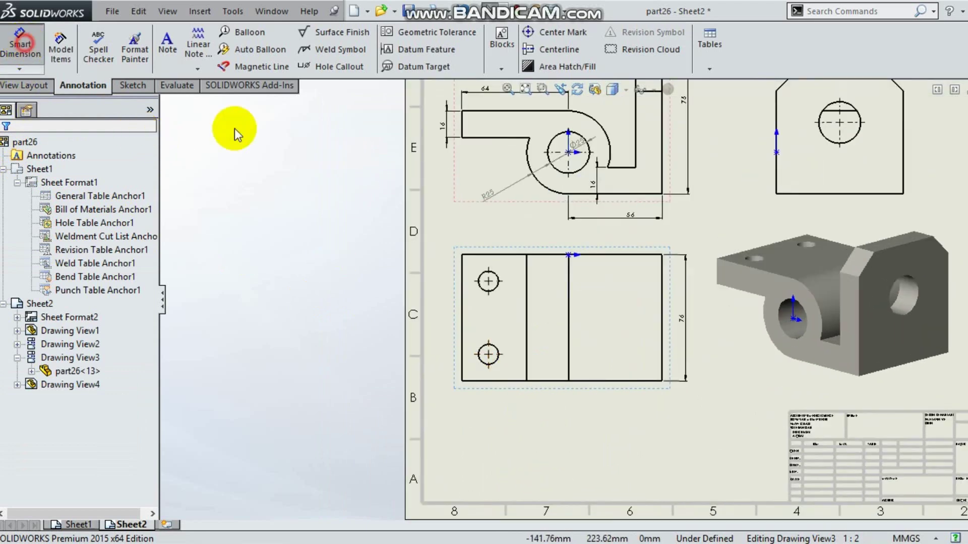
click(497, 289)
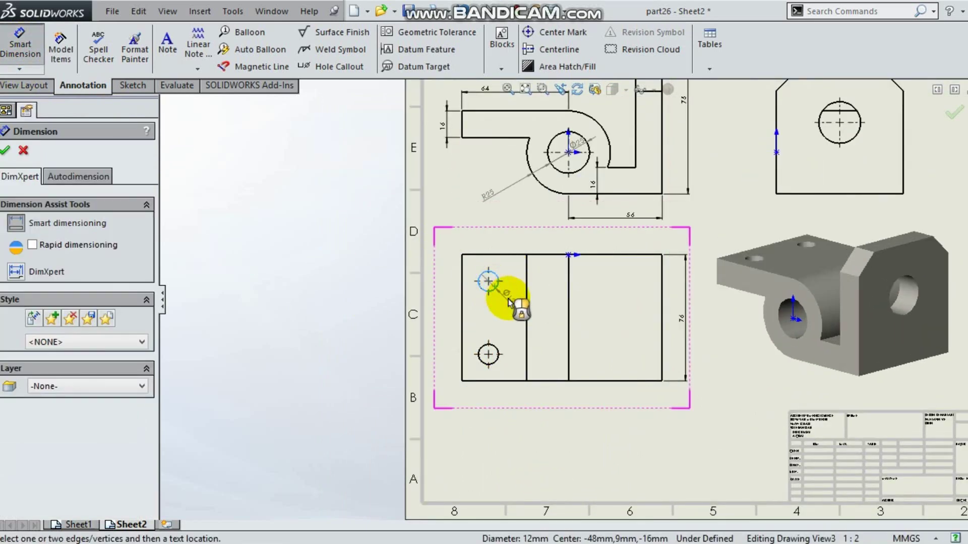
click(508, 299)
click(19, 48)
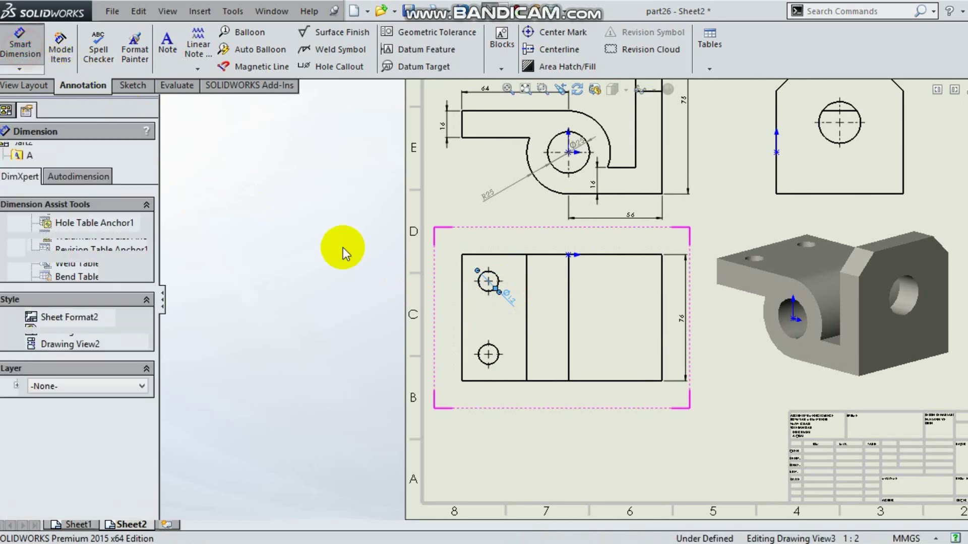
click(496, 361)
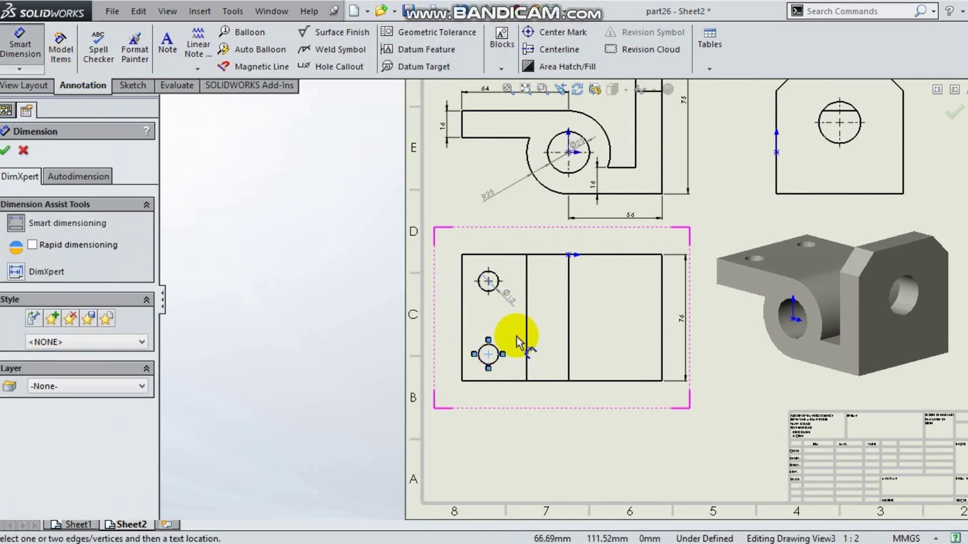
click(19, 37)
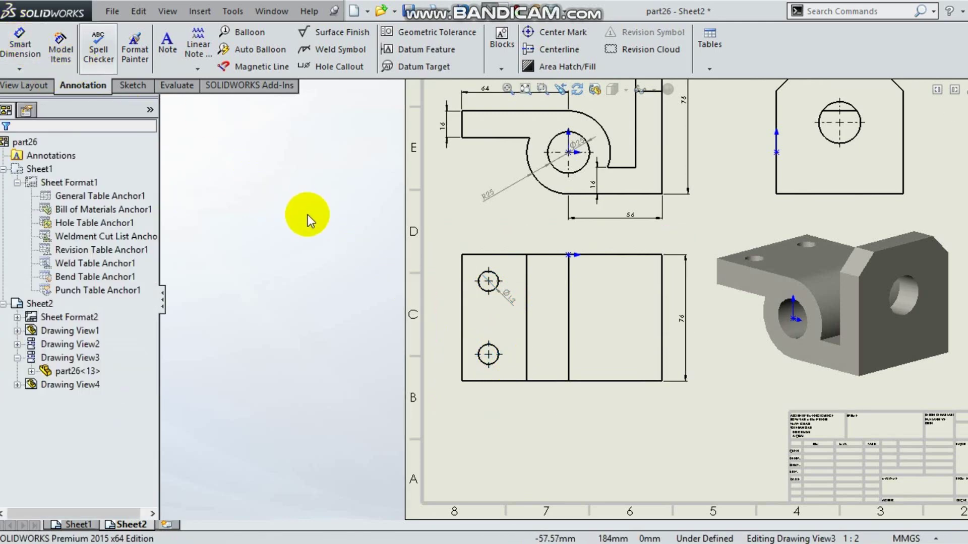
click(20, 41)
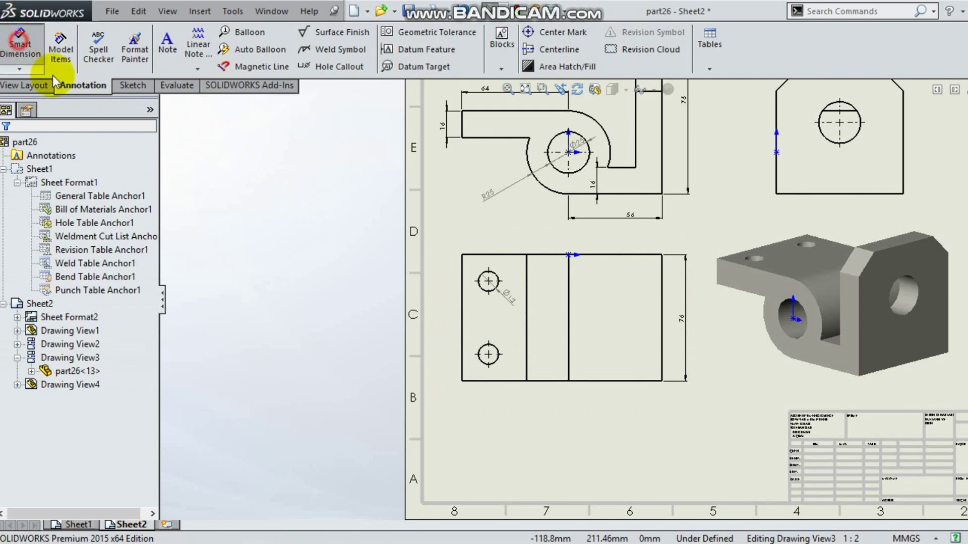
click(501, 354)
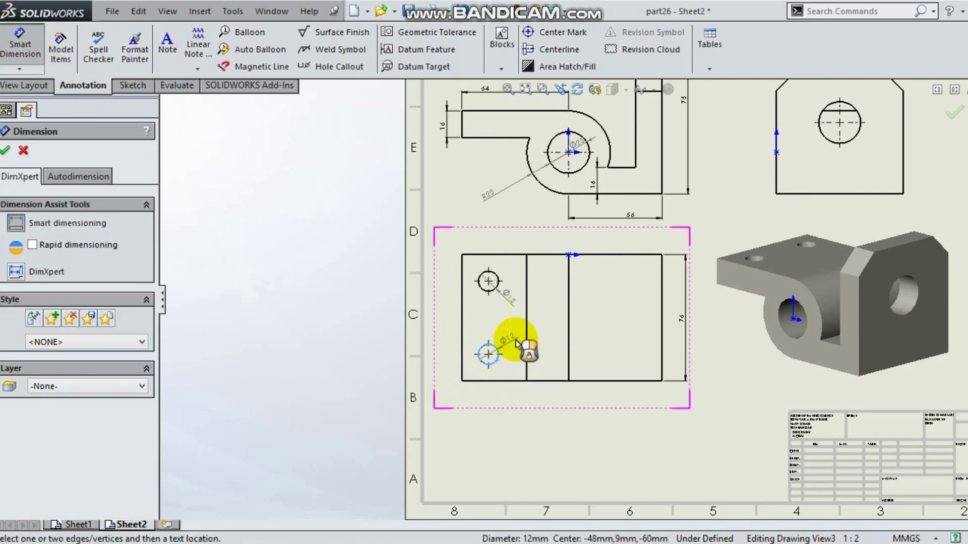
click(518, 346)
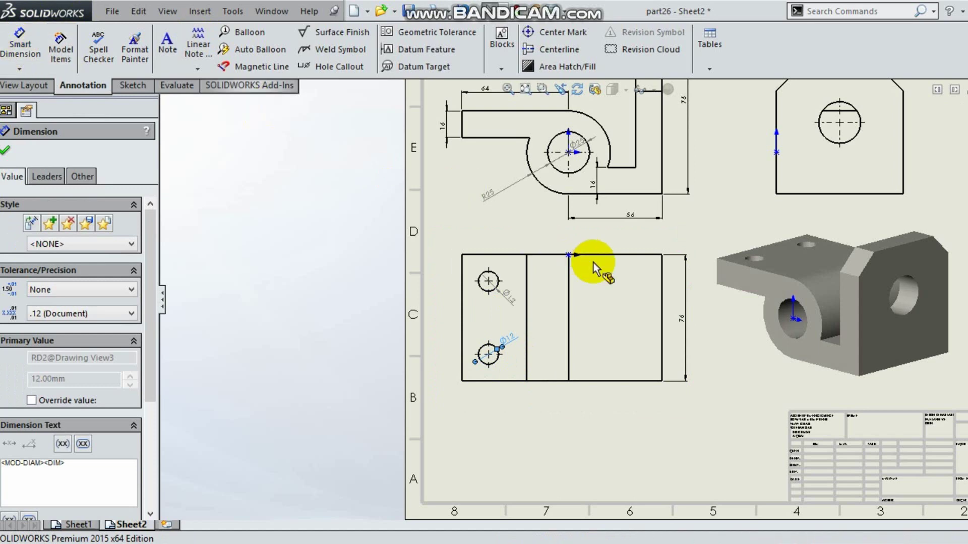
Dimension the horizontal distance between the two inner vertical lines of the top view, placing it above the view.
click(20, 41)
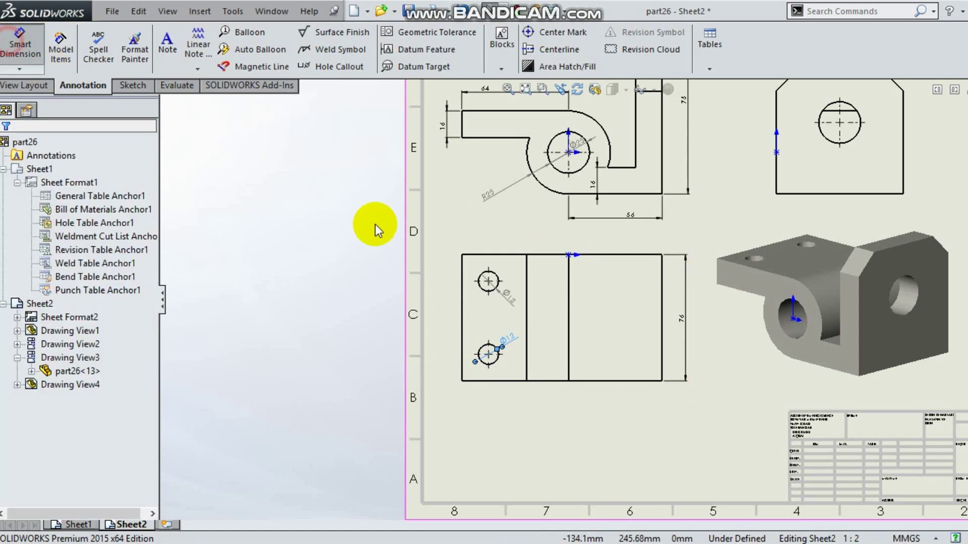
click(527, 294)
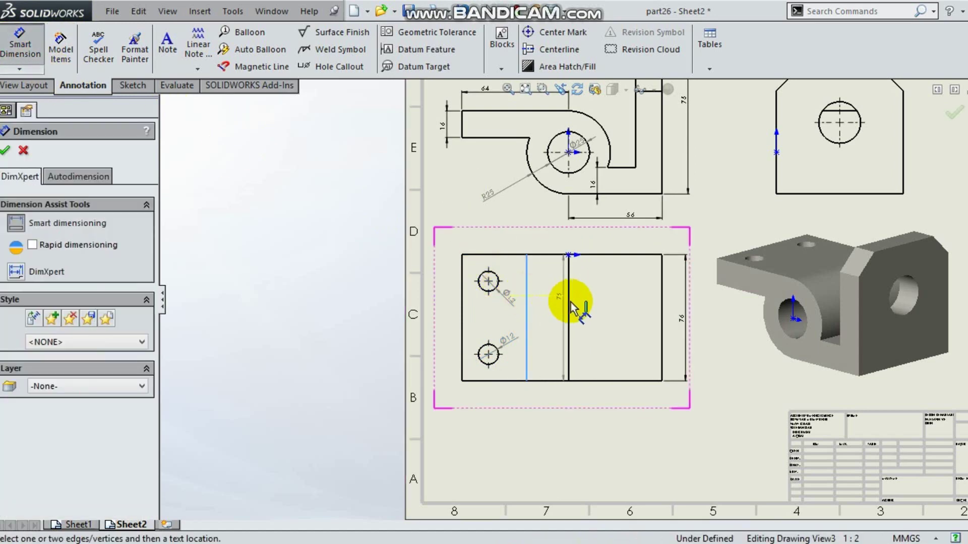
click(571, 303)
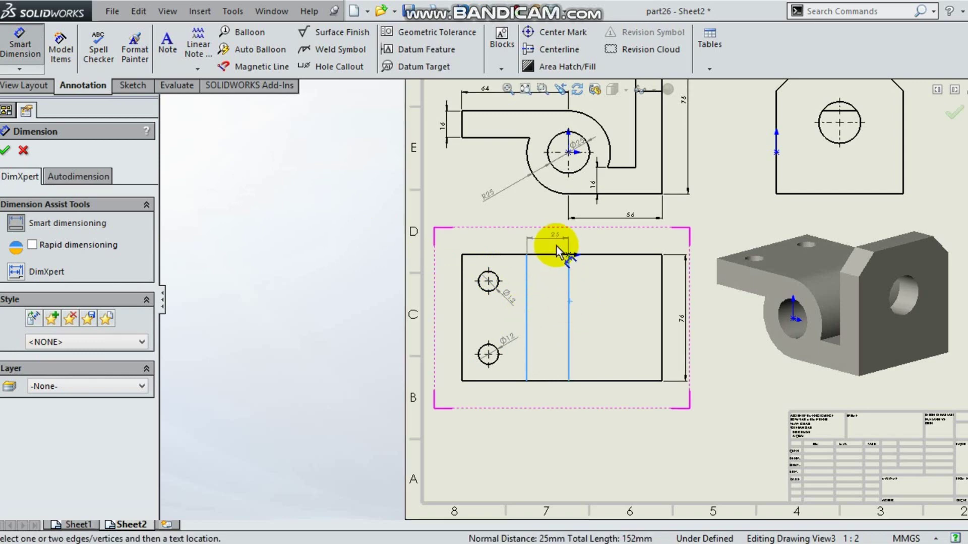
click(557, 246)
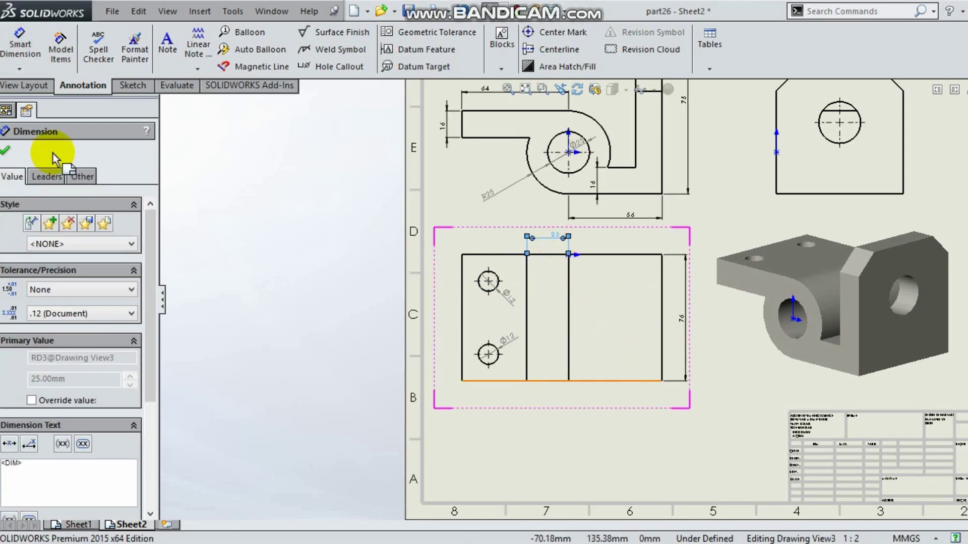
Dimension the overall length of the bracket between the outer vertical edges of the top view, placing it below the view.
click(19, 47)
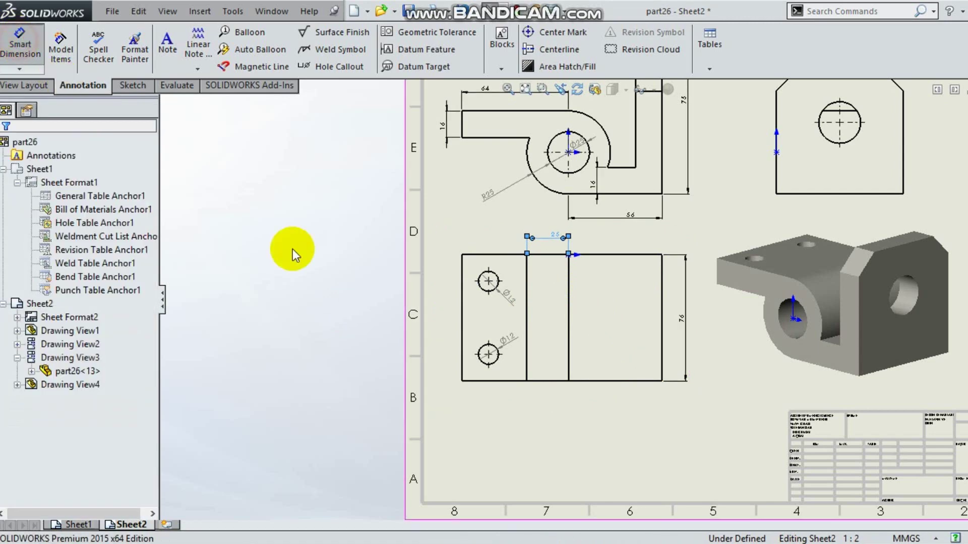
click(463, 359)
click(662, 355)
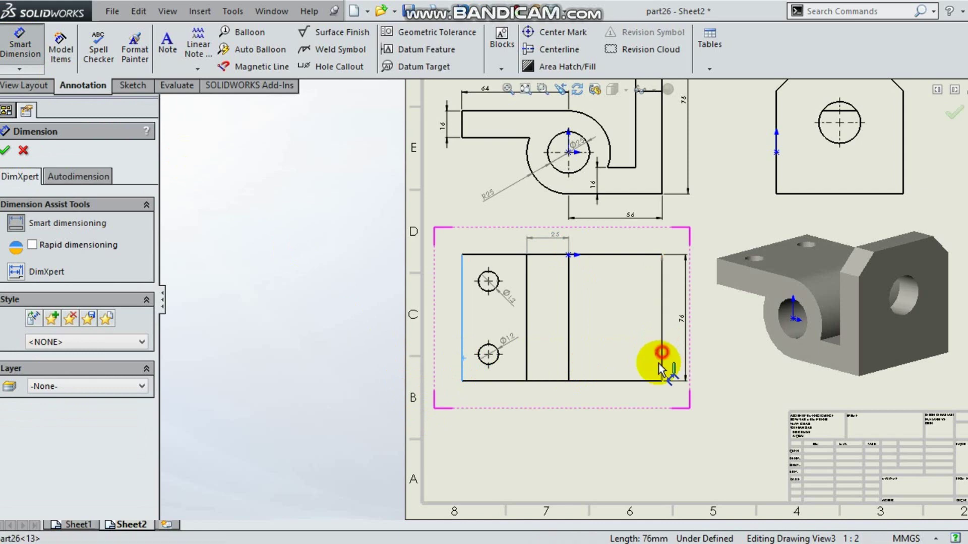
click(634, 406)
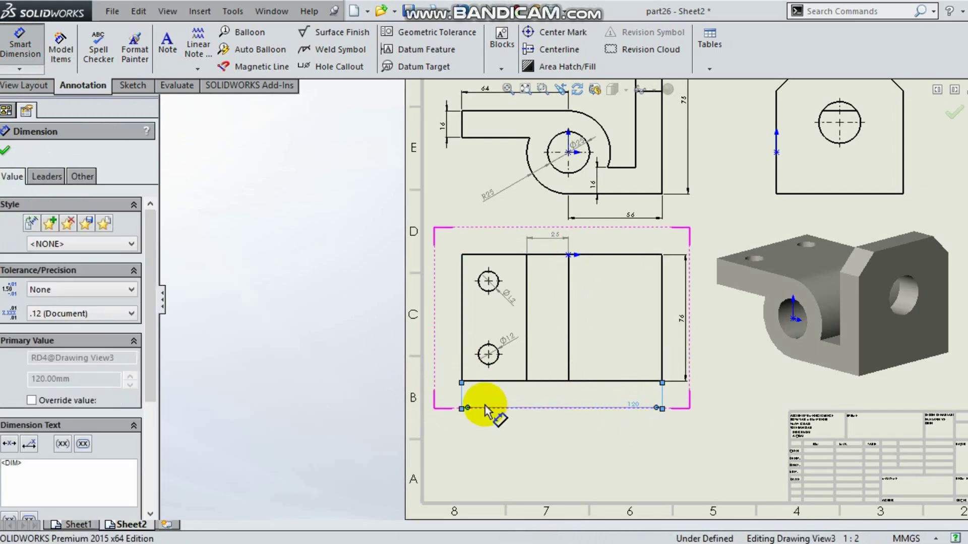
key(Escape)
key(Escape)
Insert the marked dimensions of the entire model into the right view using Model Items.
key(z)
key(z)
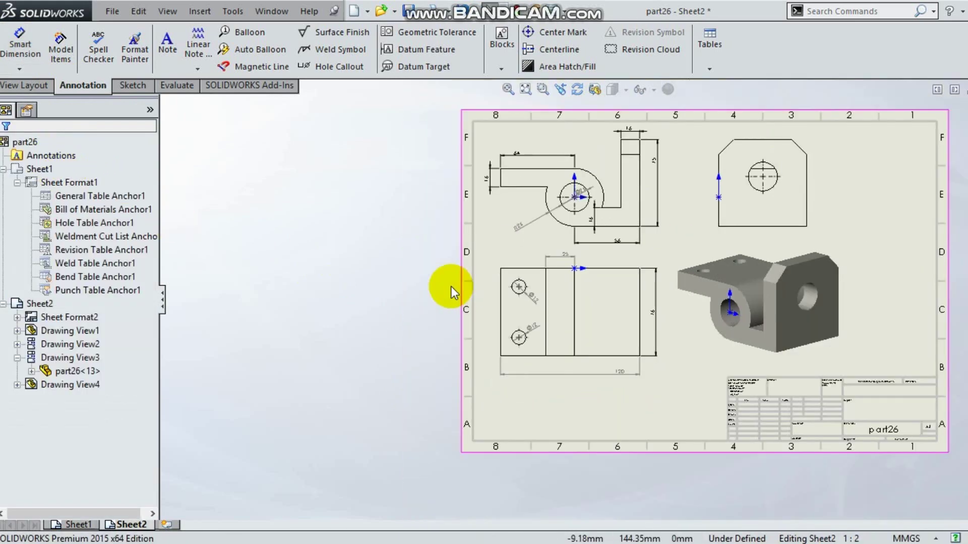
click(719, 200)
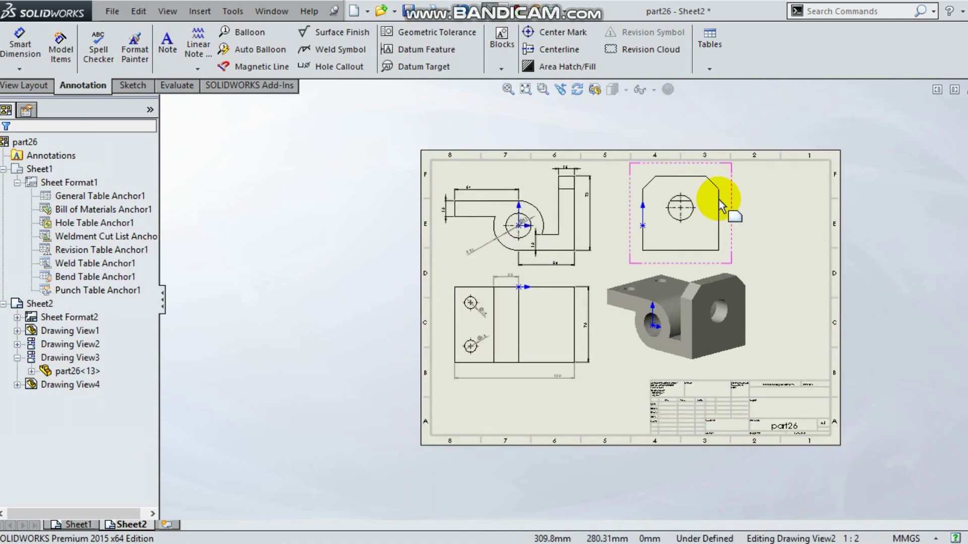
scroll(721, 200, down, 5)
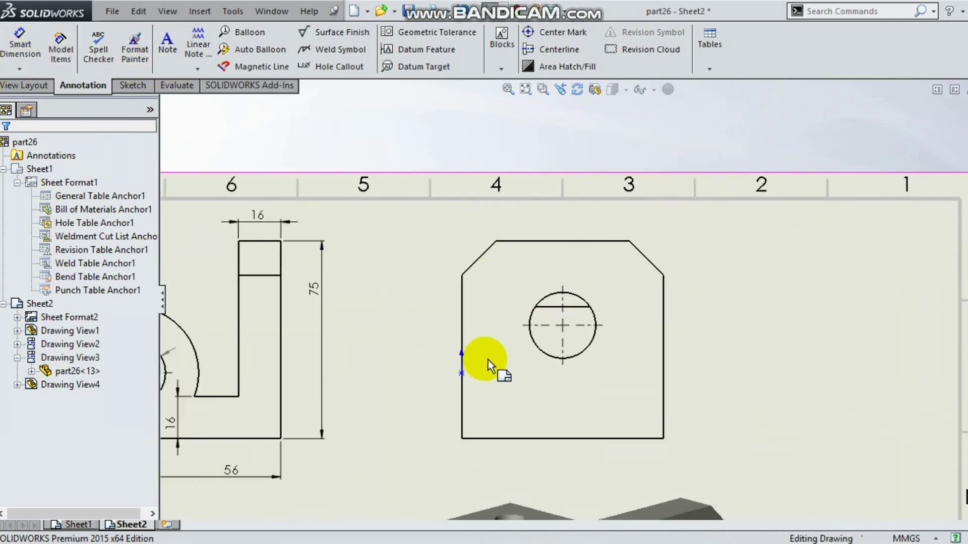
click(513, 361)
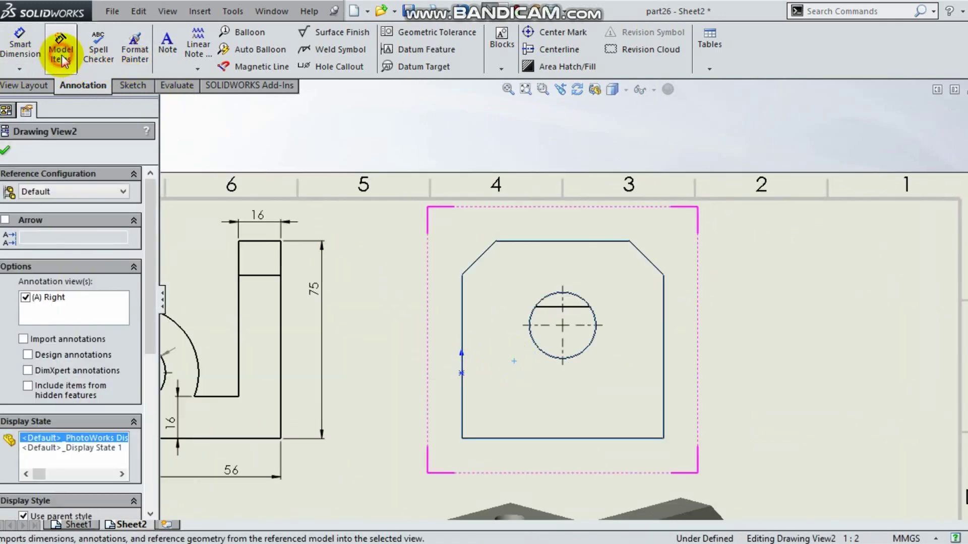
click(61, 49)
click(6, 153)
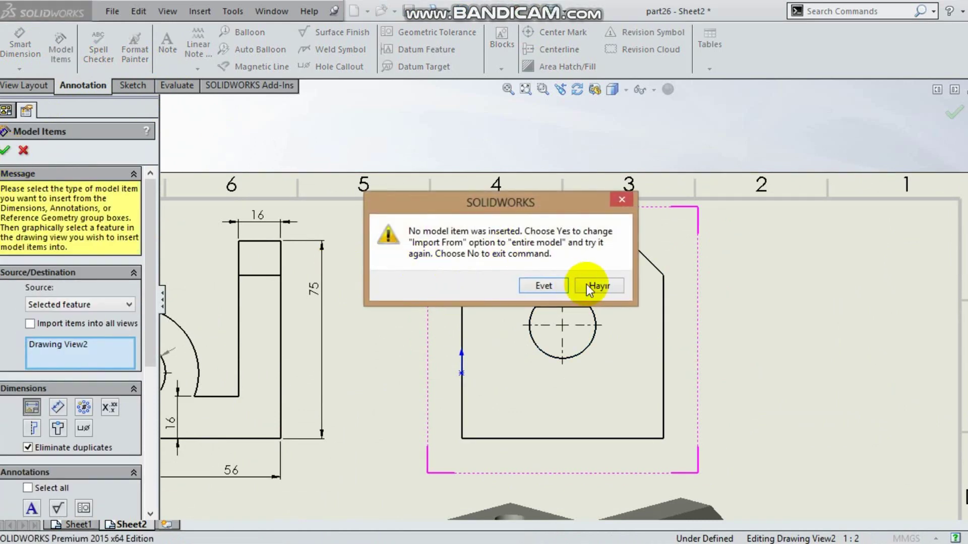
click(544, 285)
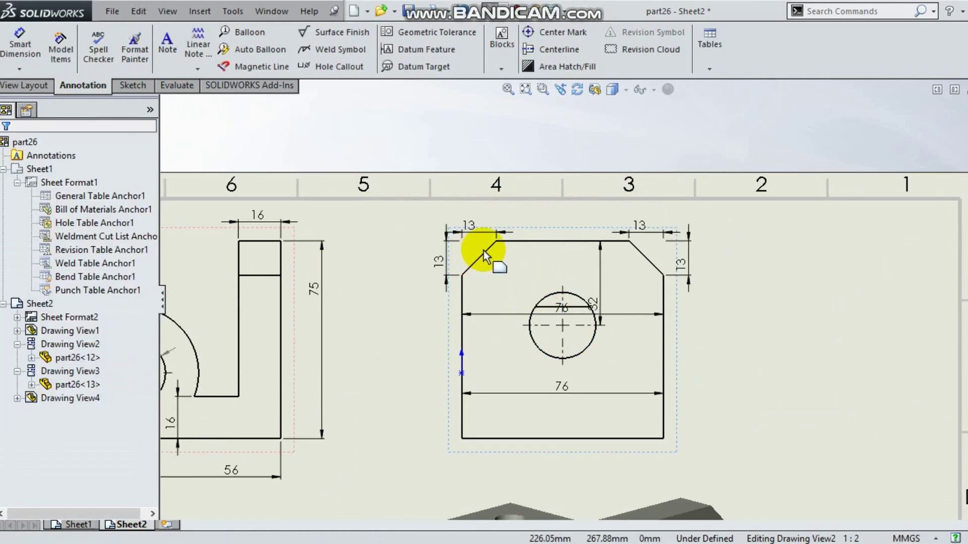
Delete both chamfer dimensions at the right view's upper-right corner and move the vertical hole-position dimension outside the right edge.
click(645, 227)
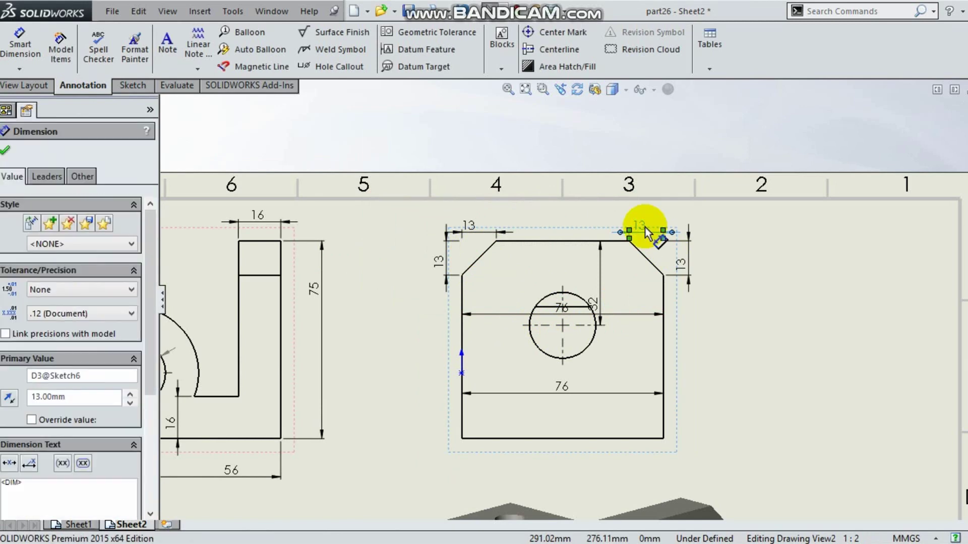
key(Delete)
click(686, 262)
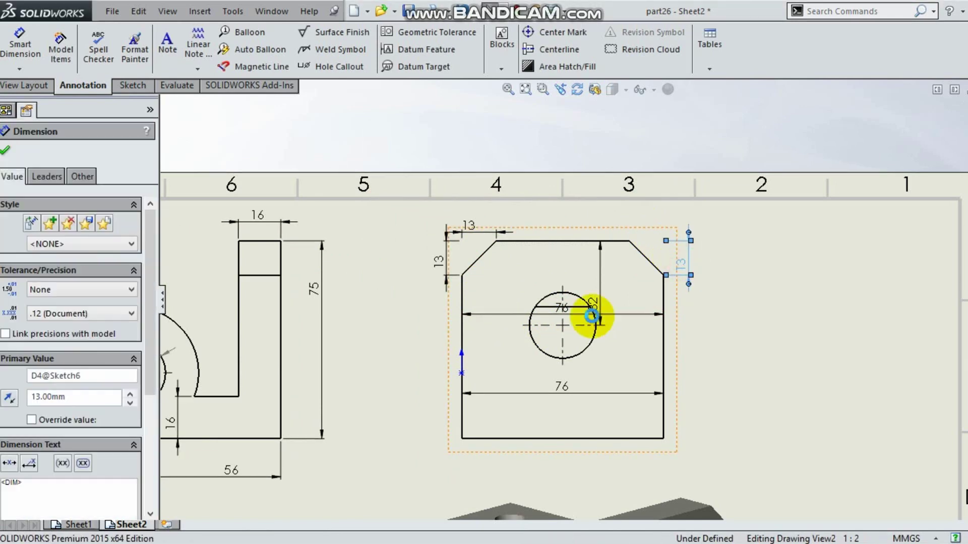
key(Delete)
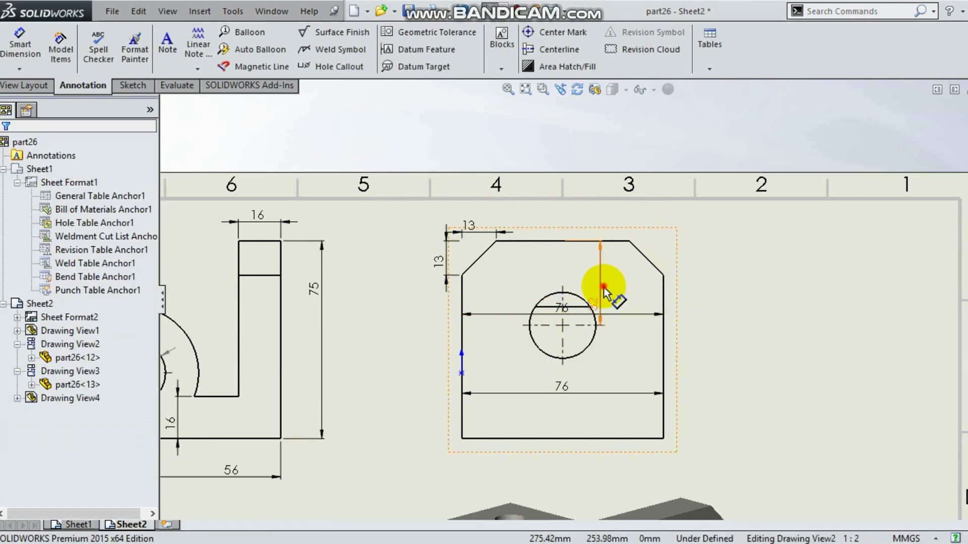
drag(604, 288, 692, 289)
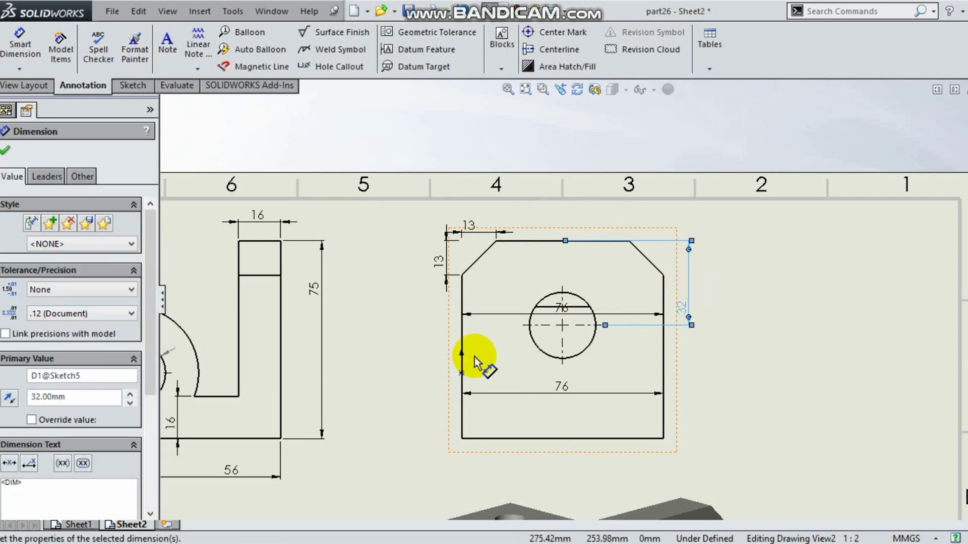
Delete the duplicate width dimension crossing the hole in the right view and move the remaining width dimension below the outline.
click(492, 313)
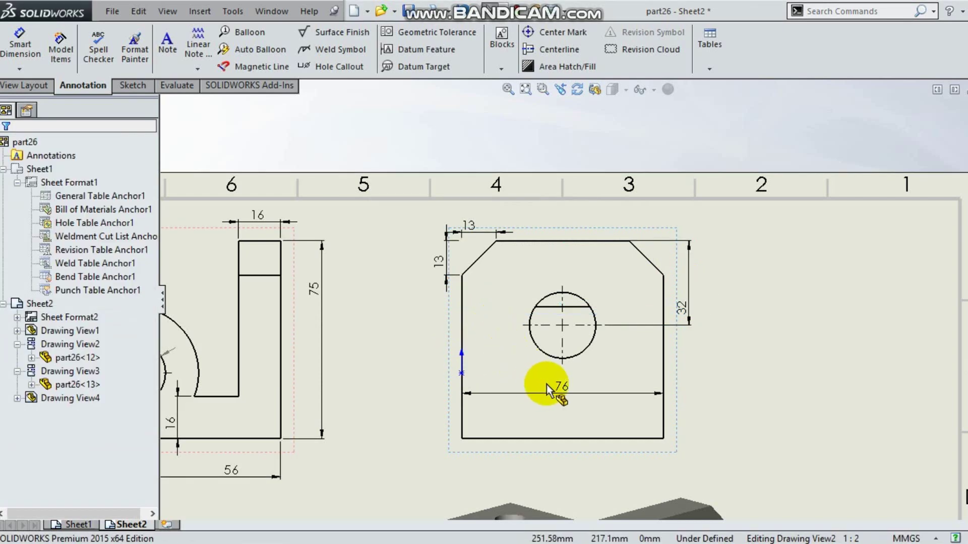
drag(564, 388, 556, 449)
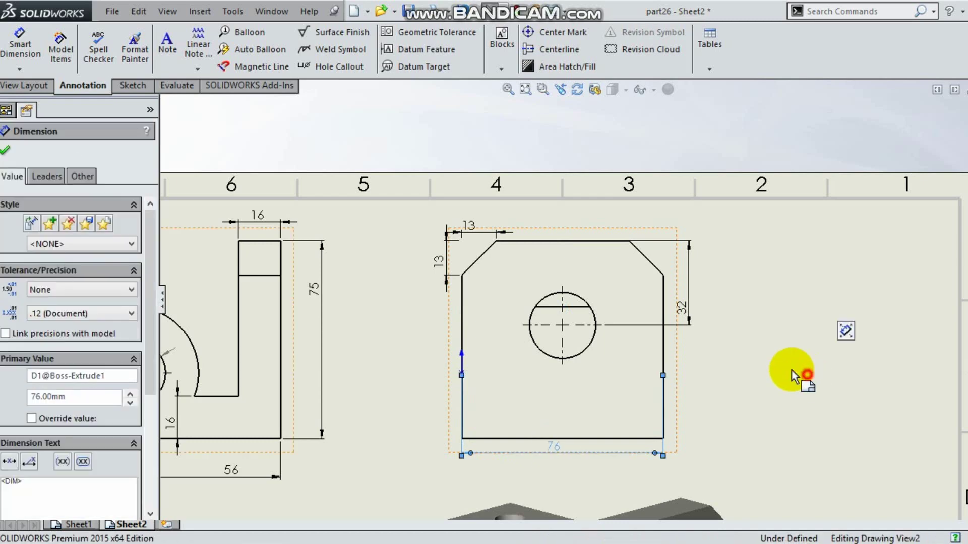
click(751, 337)
Examine the dimensioned views and the title block across the whole sheet.
scroll(751, 340, up, 3)
scroll(721, 307, up, 6)
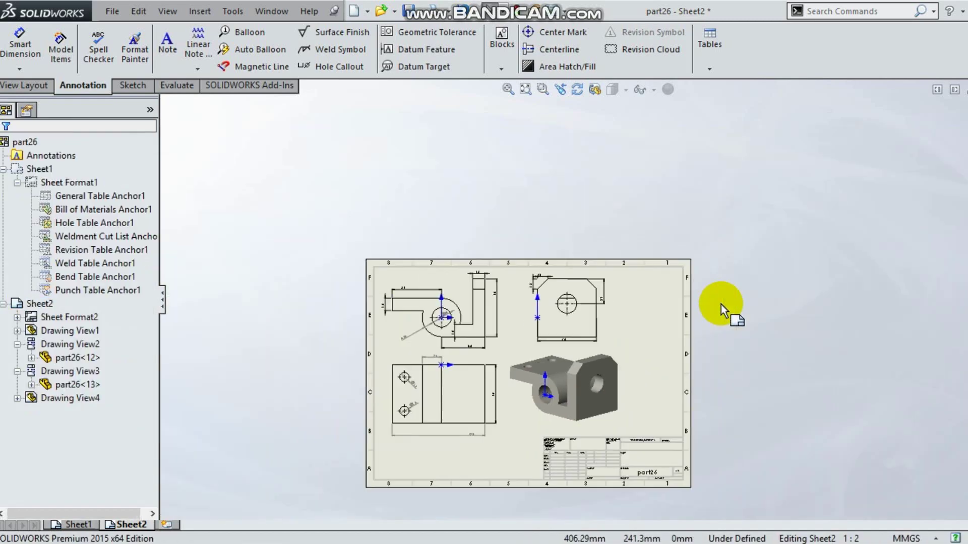
scroll(454, 428, down, 4)
scroll(632, 232, down, 1)
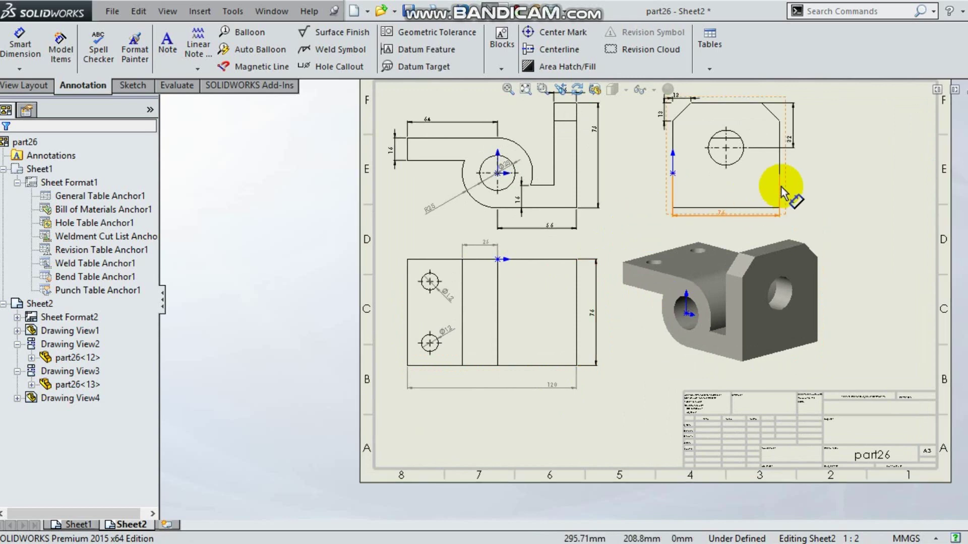
scroll(780, 189, down, 2)
scroll(757, 201, down, 2)
key(f)
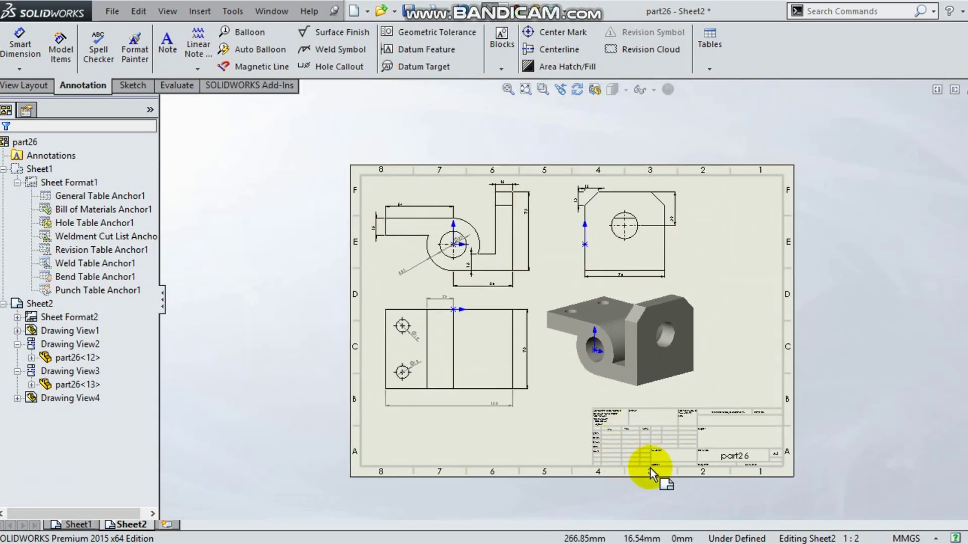
scroll(681, 438, up, 1)
scroll(630, 343, down, 3)
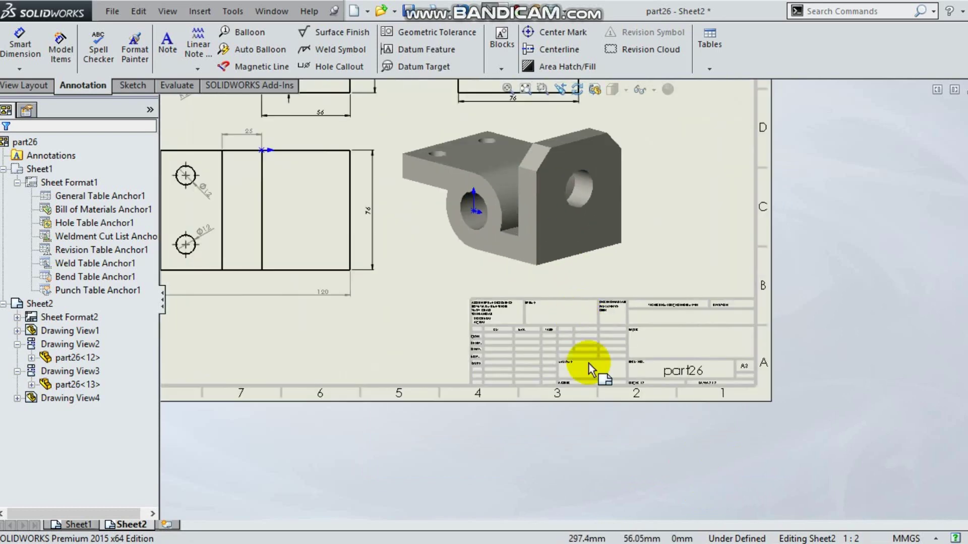
scroll(517, 333, down, 1)
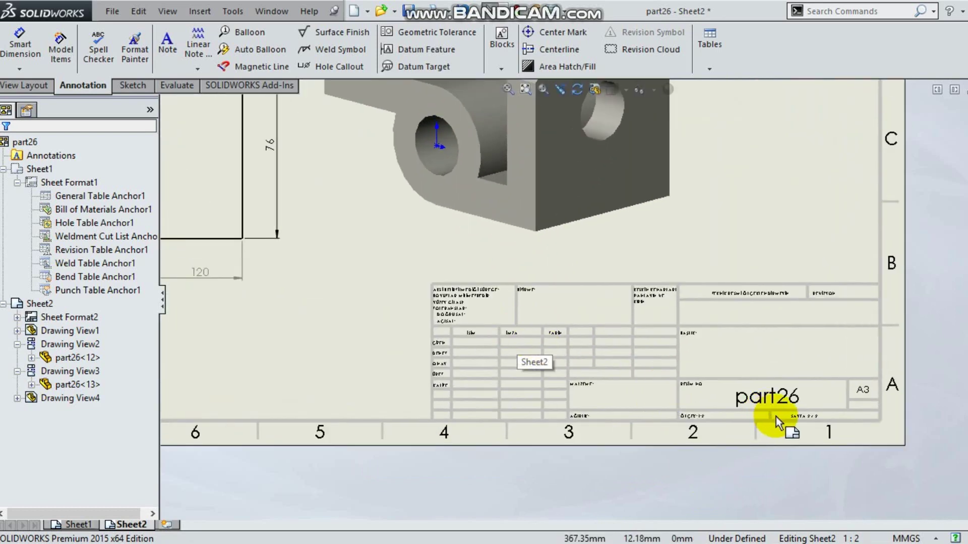
click(746, 400)
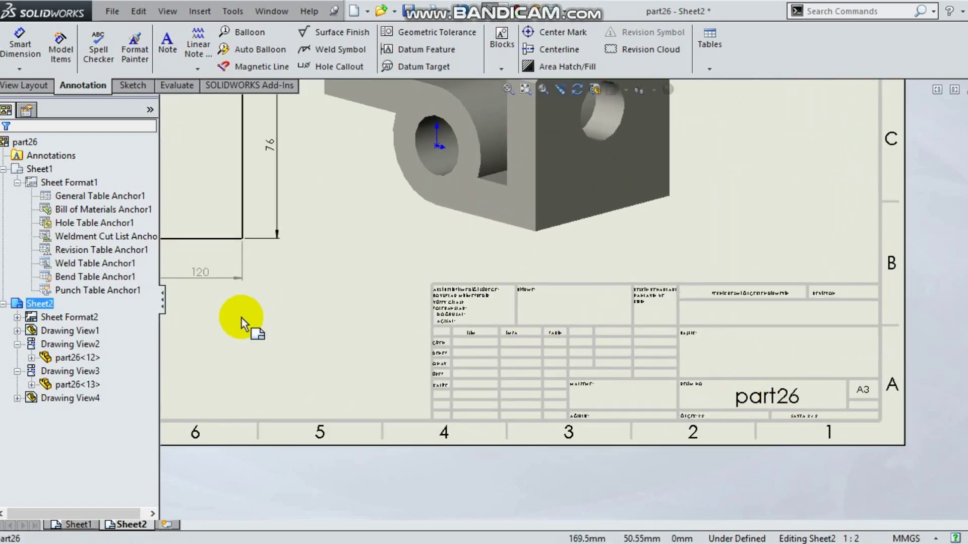
scroll(501, 309, up, 5)
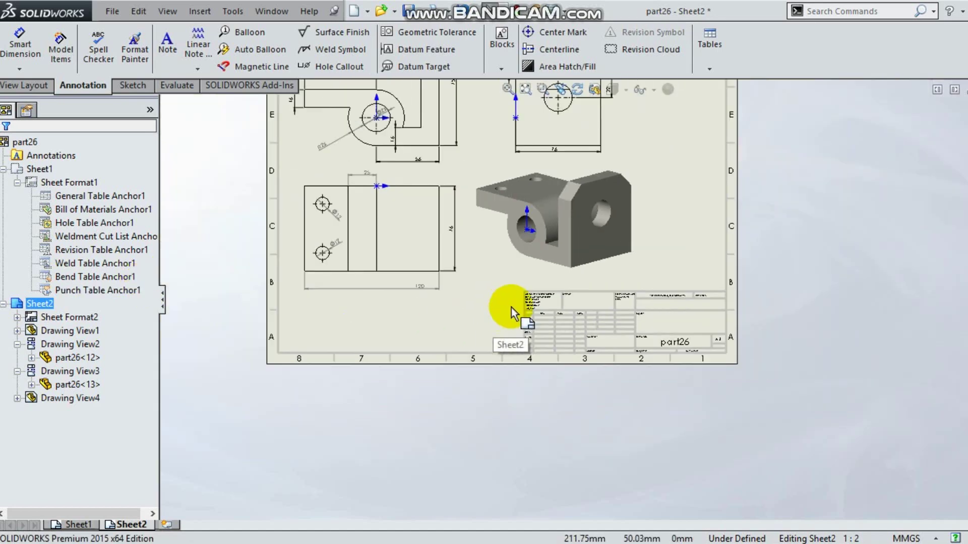
scroll(530, 146, down, 2)
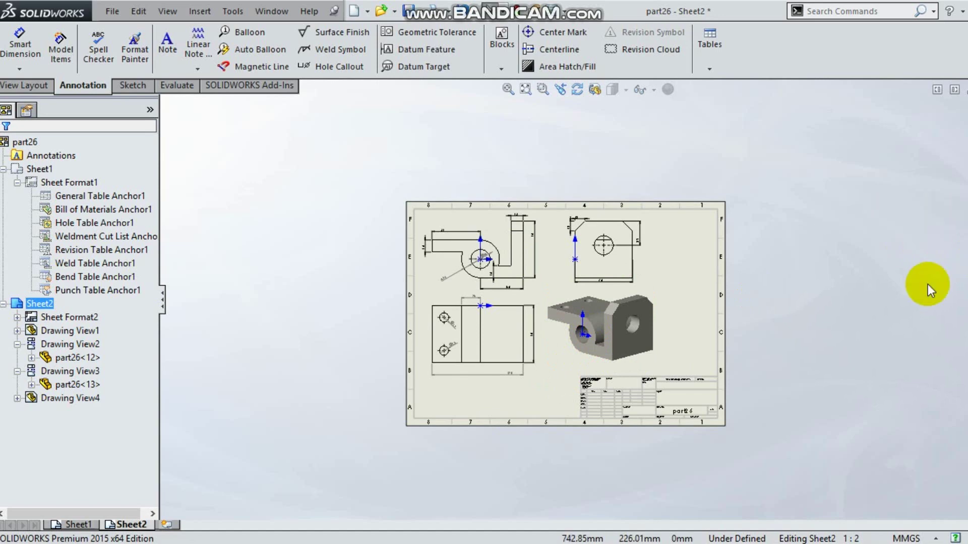
Save the drawing together with its modified part, naming the drawing file part120.
click(409, 11)
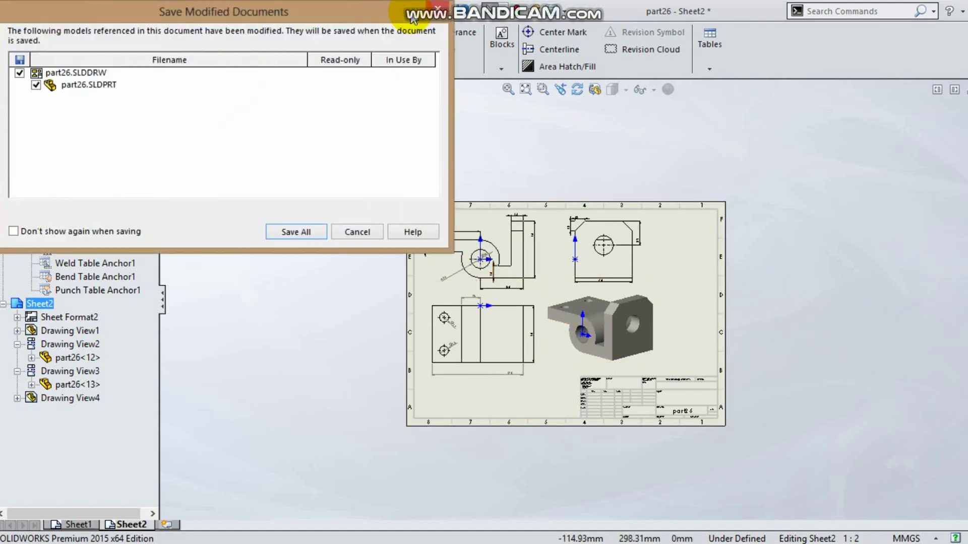
click(302, 233)
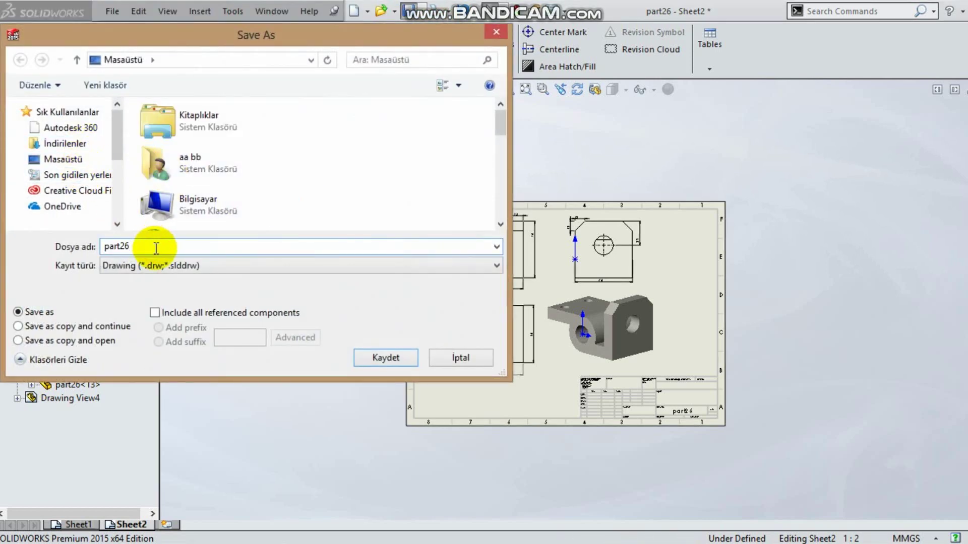
key(BackSpace)
key(BackSpace)
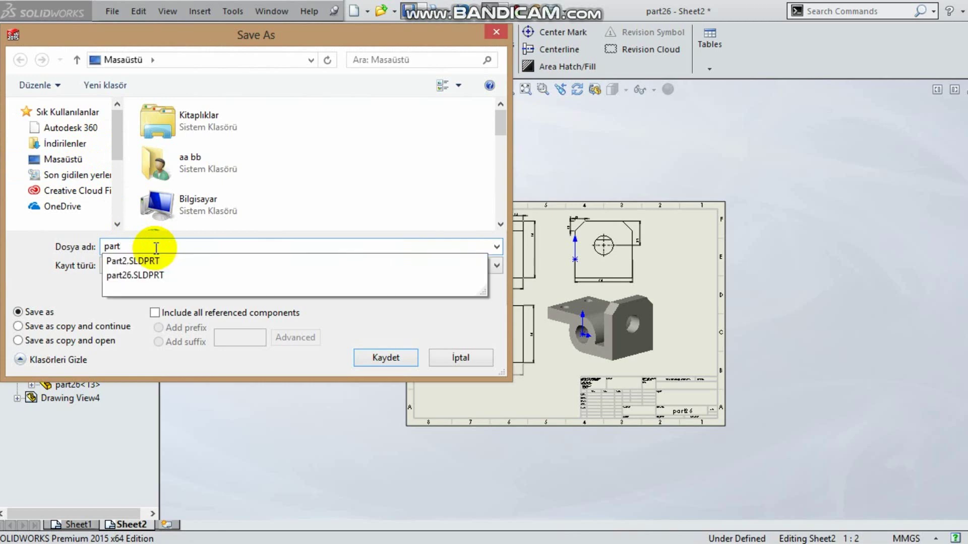
text(120)
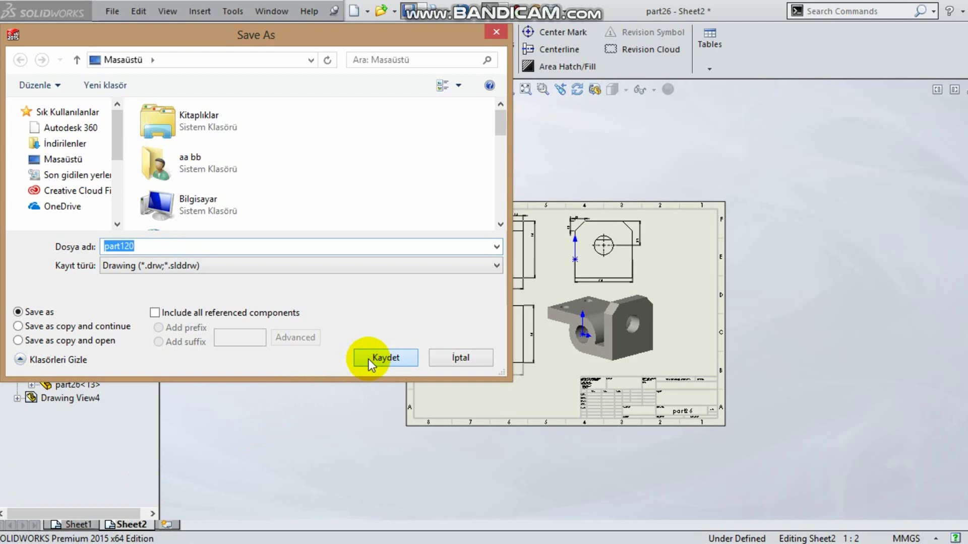
click(385, 358)
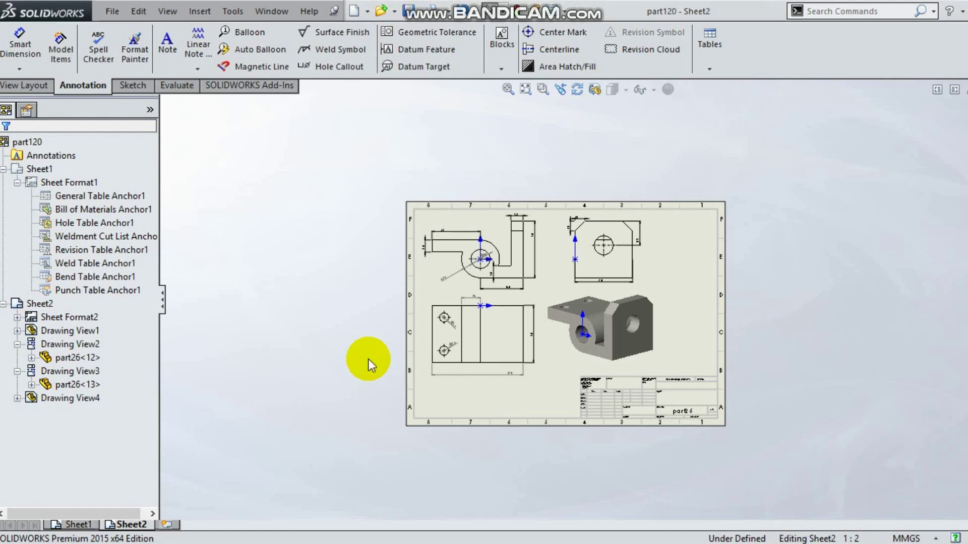
Examine Sheet2's sheet properties, including its format settings and custom property source, and leave them without changes.
click(45, 306)
right_click(45, 306)
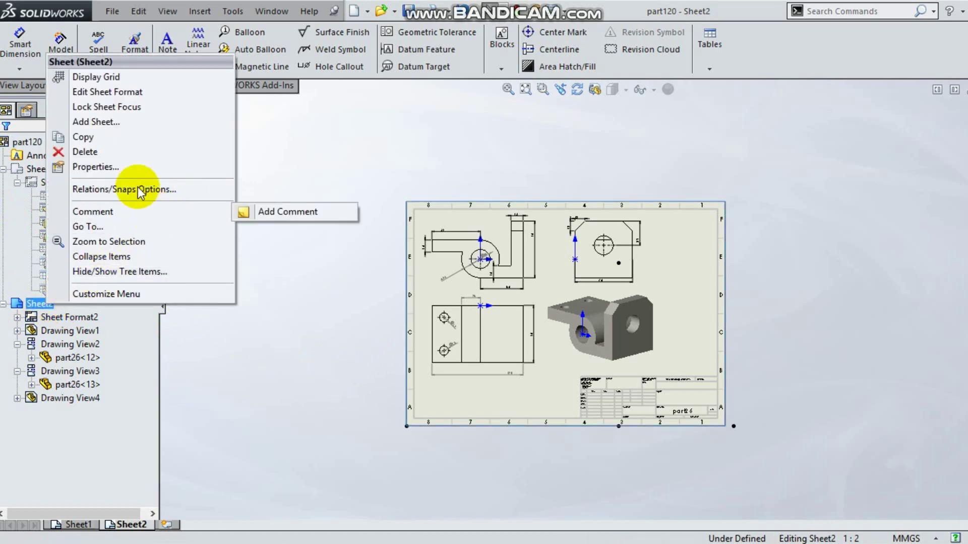
click(131, 172)
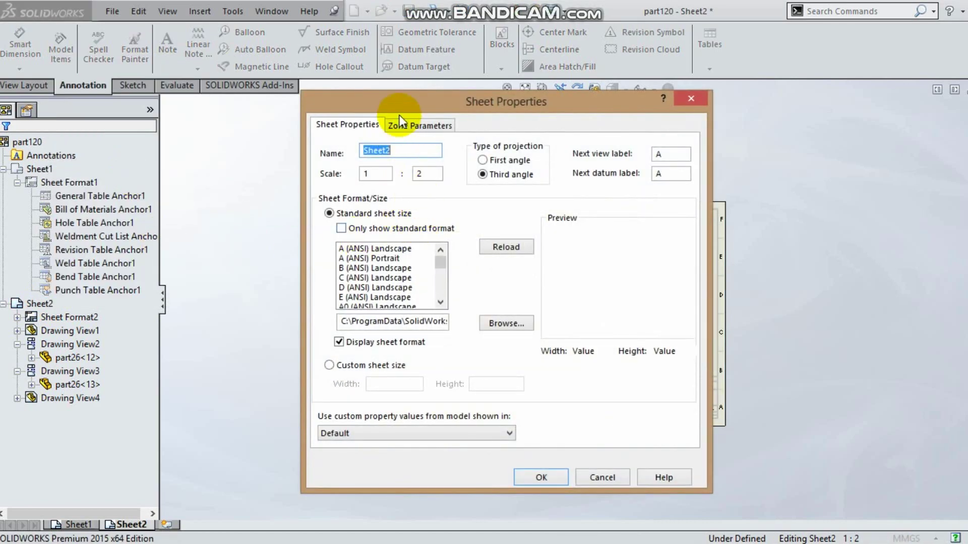
click(398, 124)
click(363, 129)
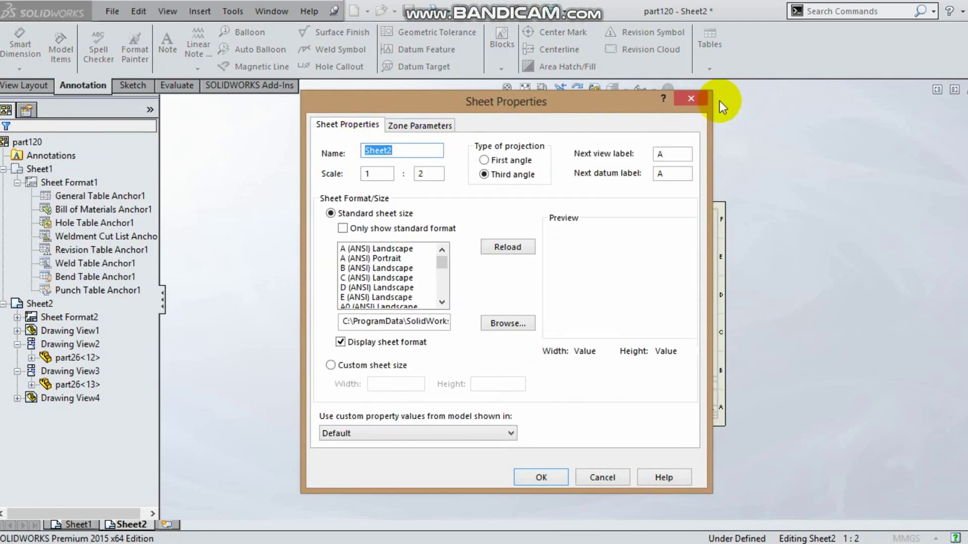
click(412, 438)
click(412, 438)
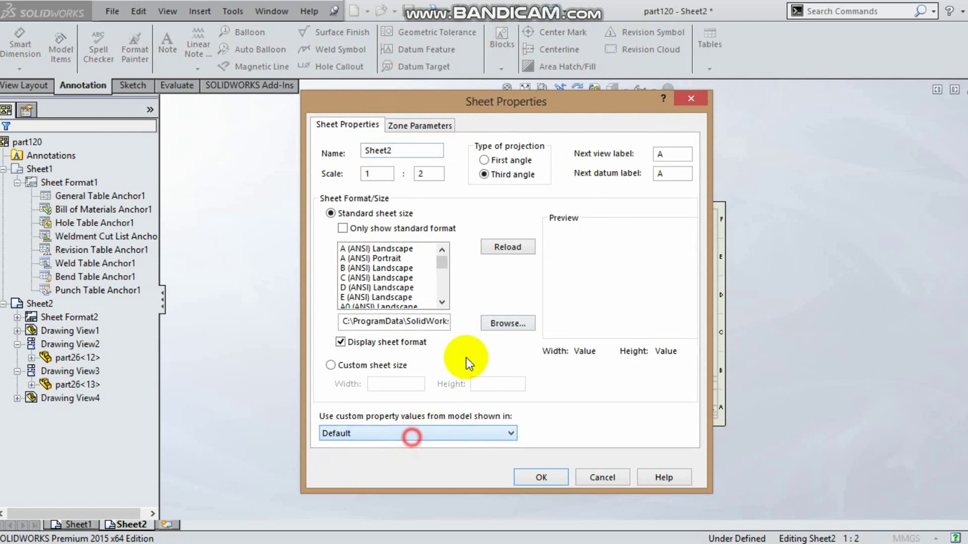
click(694, 99)
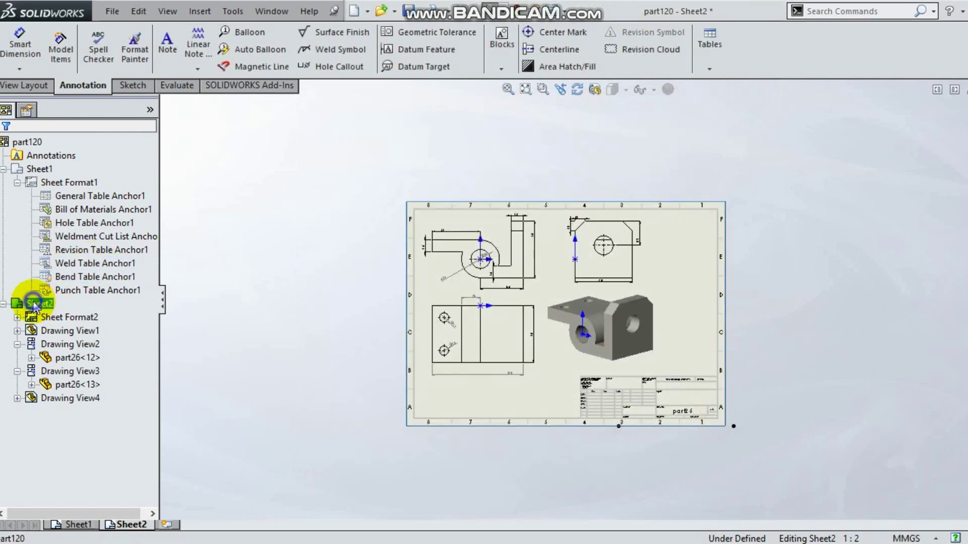
Edit Sheet2's sheet format and delete the file-name note from the RESİM NO. cell of the title block.
right_click(35, 304)
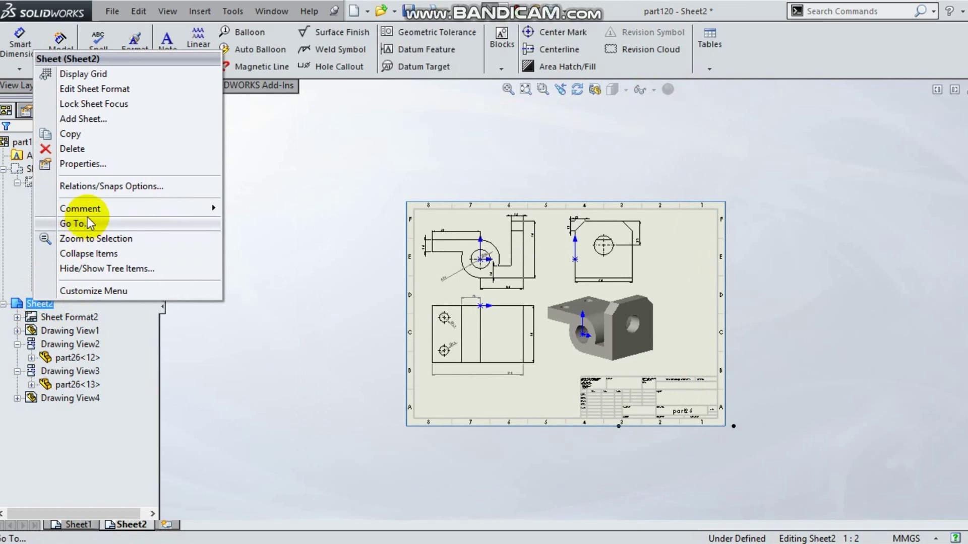
click(101, 92)
scroll(692, 437, down, 5)
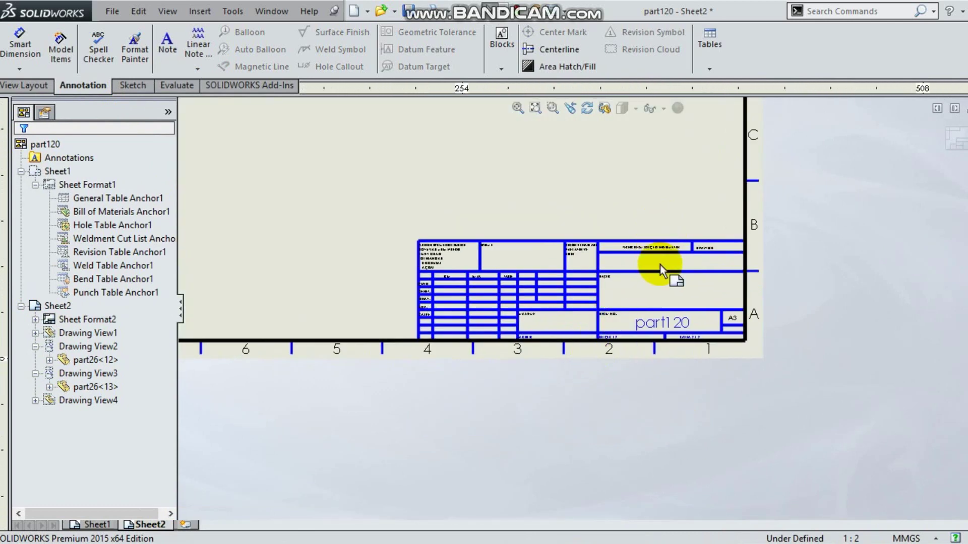
scroll(661, 265, down, 3)
click(630, 421)
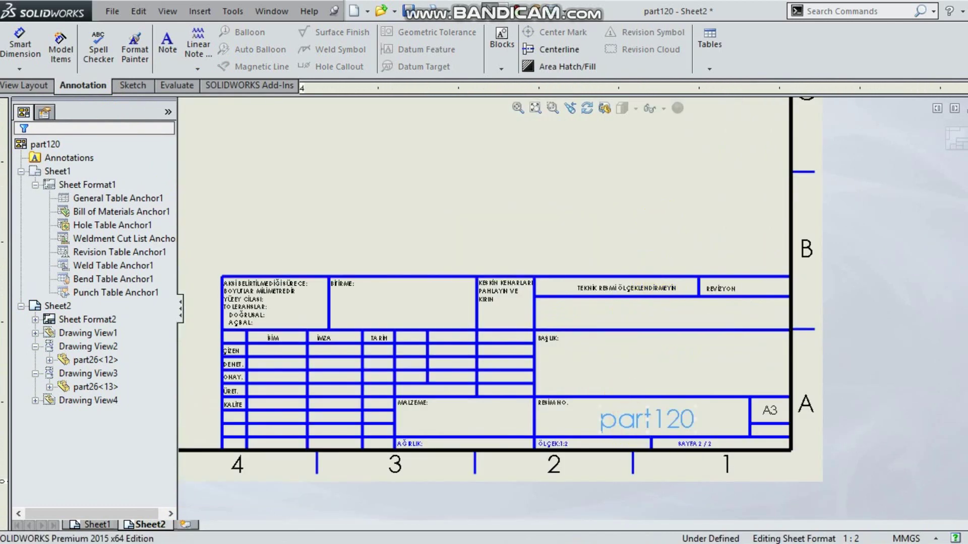
click(649, 424)
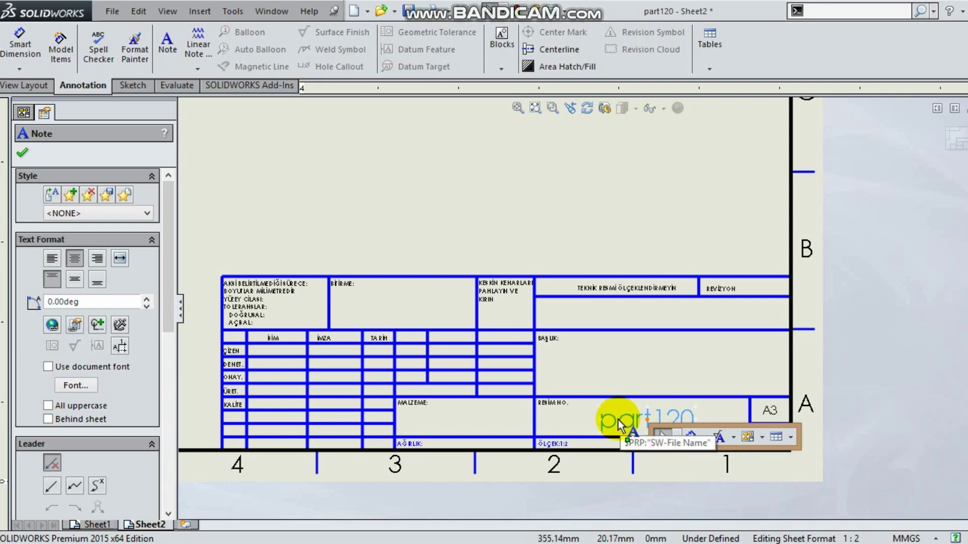
click(649, 419)
key(Delete)
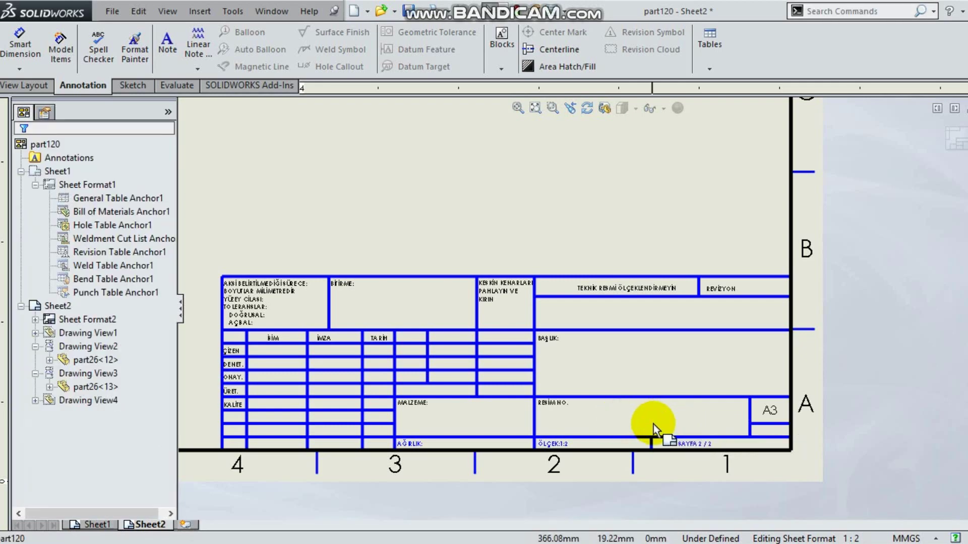
click(619, 416)
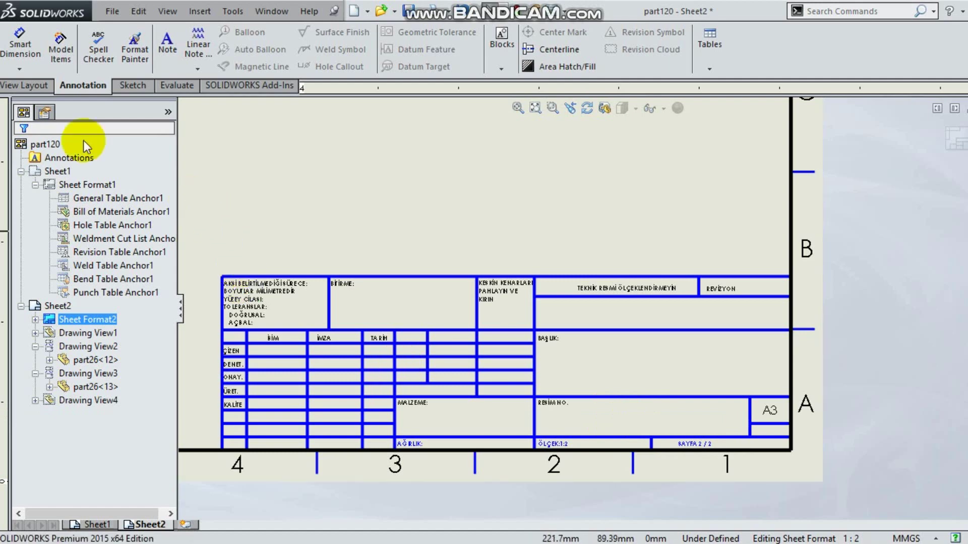
click(171, 44)
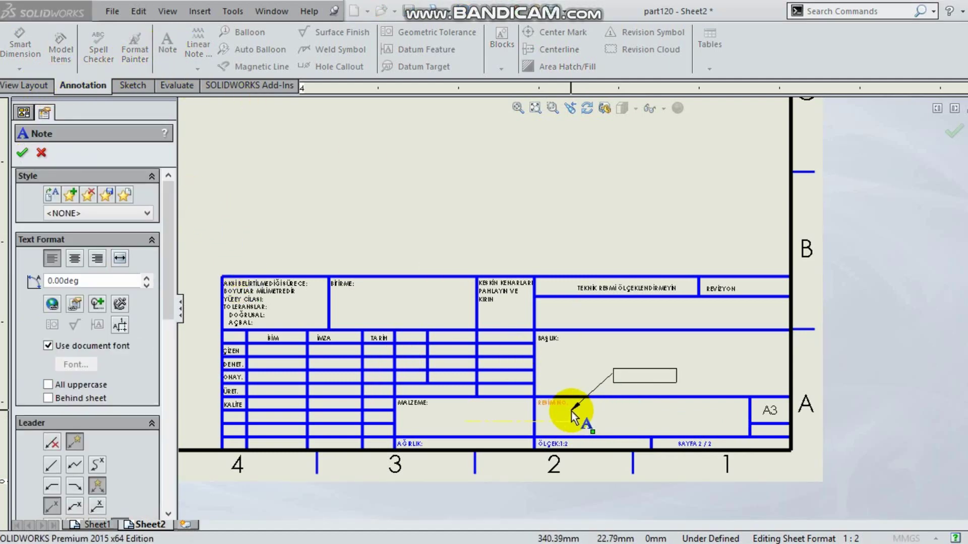
click(551, 451)
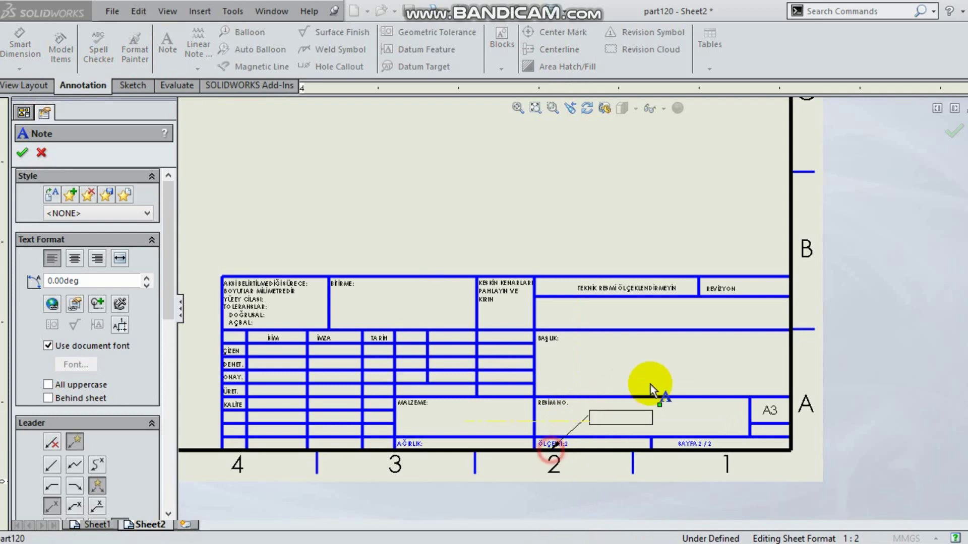
key(Escape)
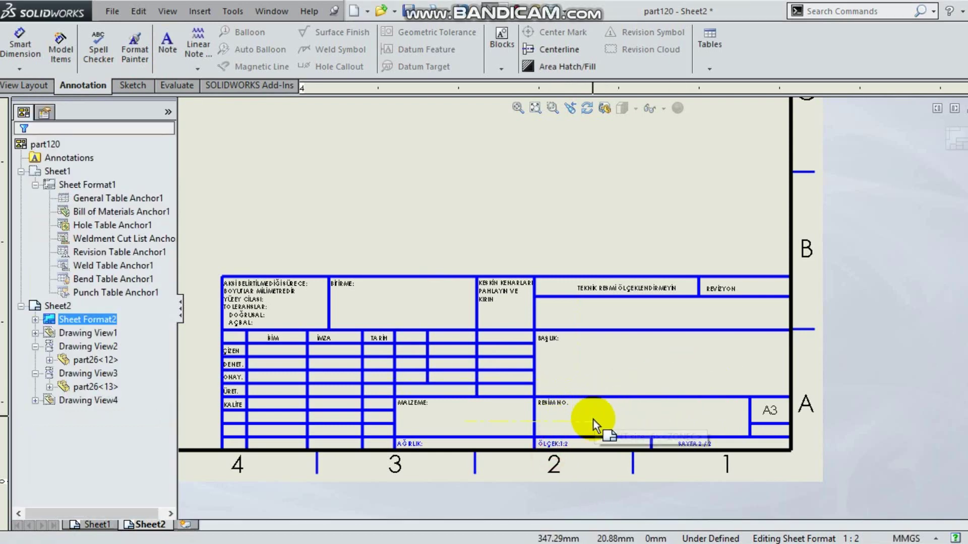
Place a new note in the empty RESİM NO. cell of the title block.
click(168, 41)
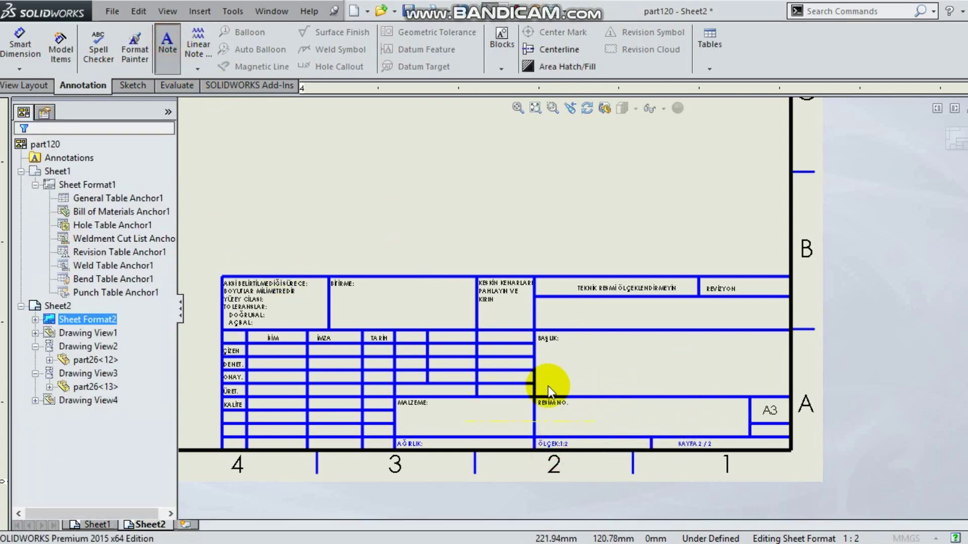
click(564, 425)
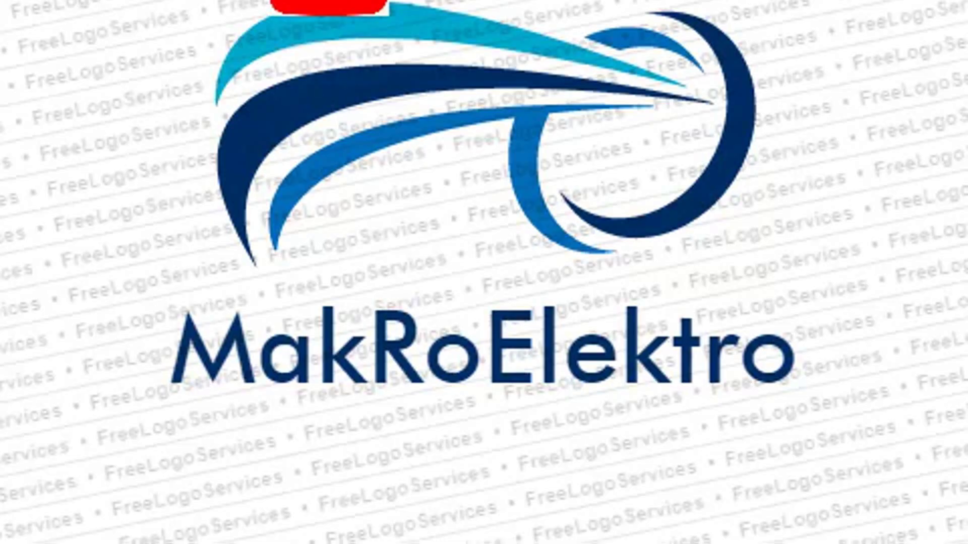